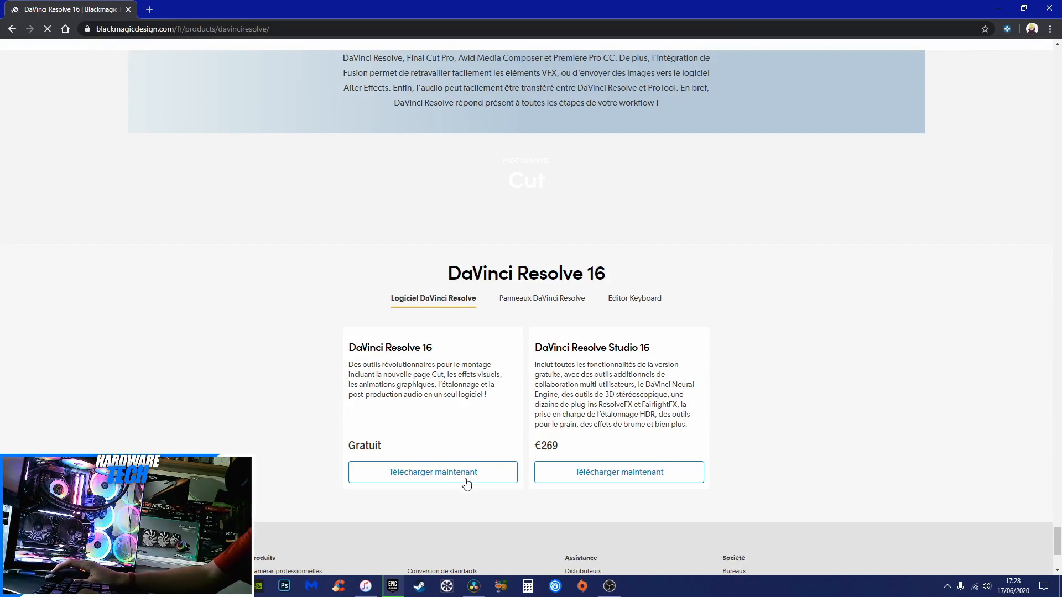
Open the download form for the free DaVinci Resolve 16 version and close the browser pages.
{"action": "left_click", "coordinate": [464, 471]}
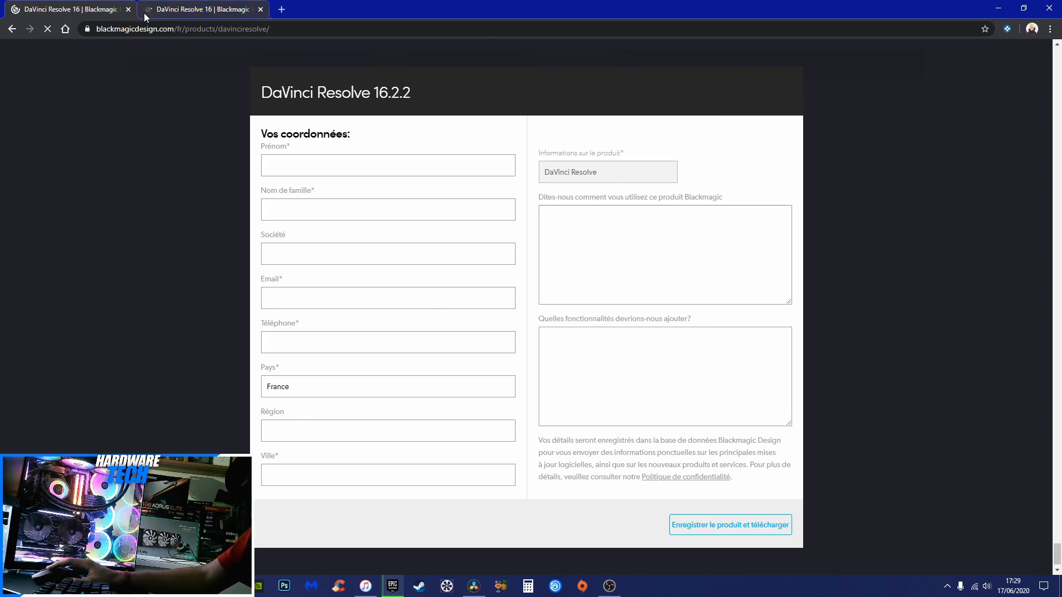
{"action": "left_click", "coordinate": [129, 10]}
{"action": "left_click", "coordinate": [128, 10]}
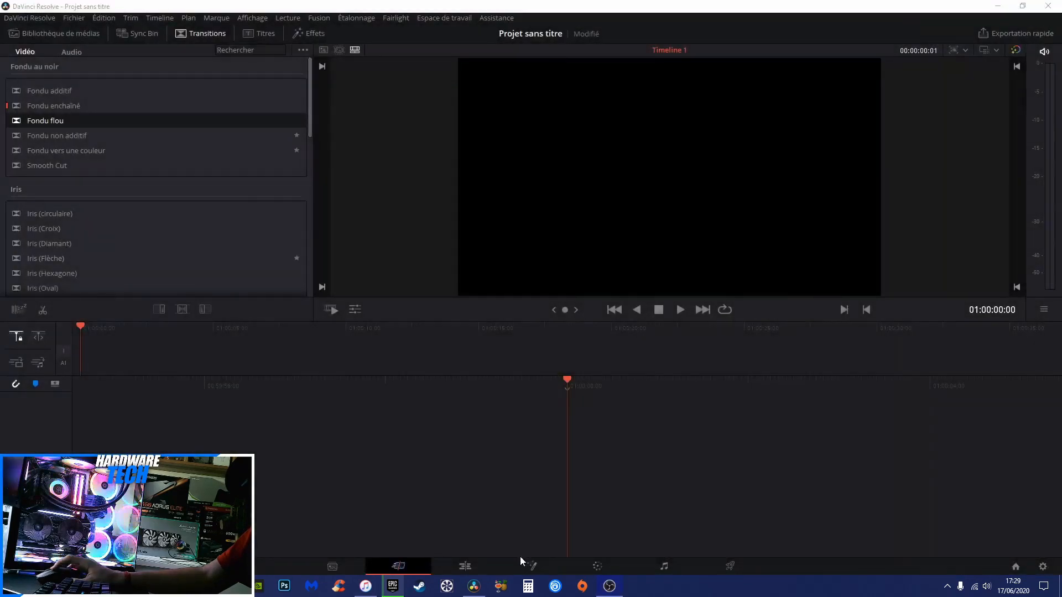
Switch to DaVinci Resolve and examine the Media and Cut pages of the untitled project.
{"action": "left_click", "coordinate": [487, 579]}
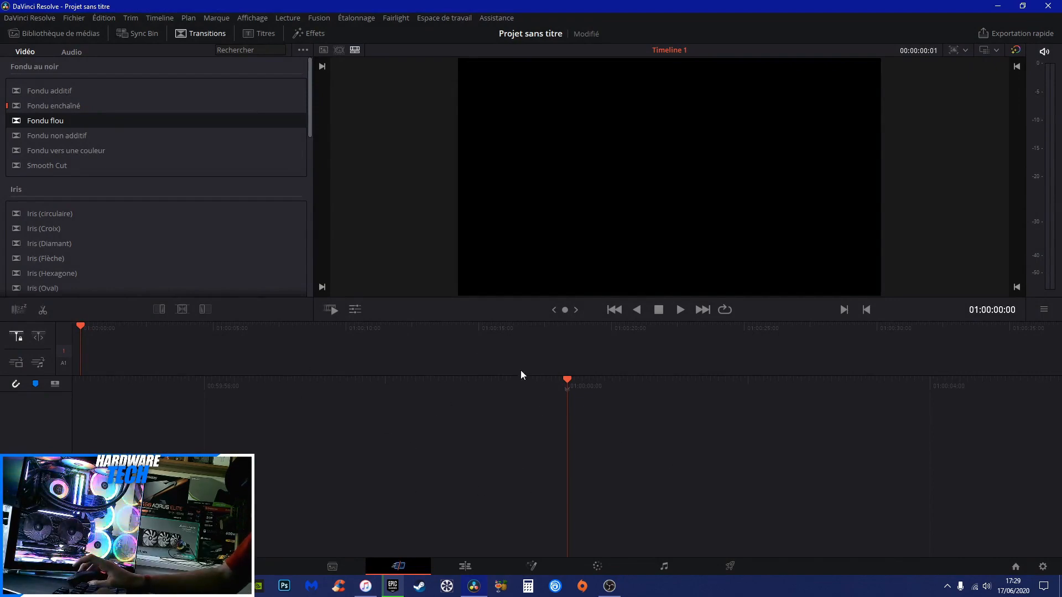
{"action": "left_click", "coordinate": [350, 569]}
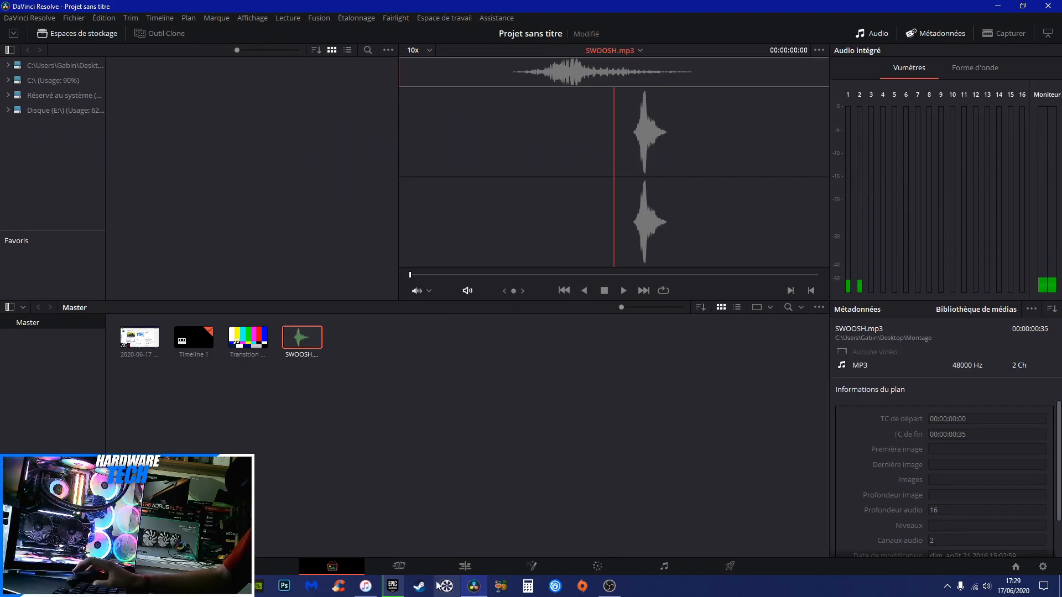
{"action": "left_click", "coordinate": [397, 566]}
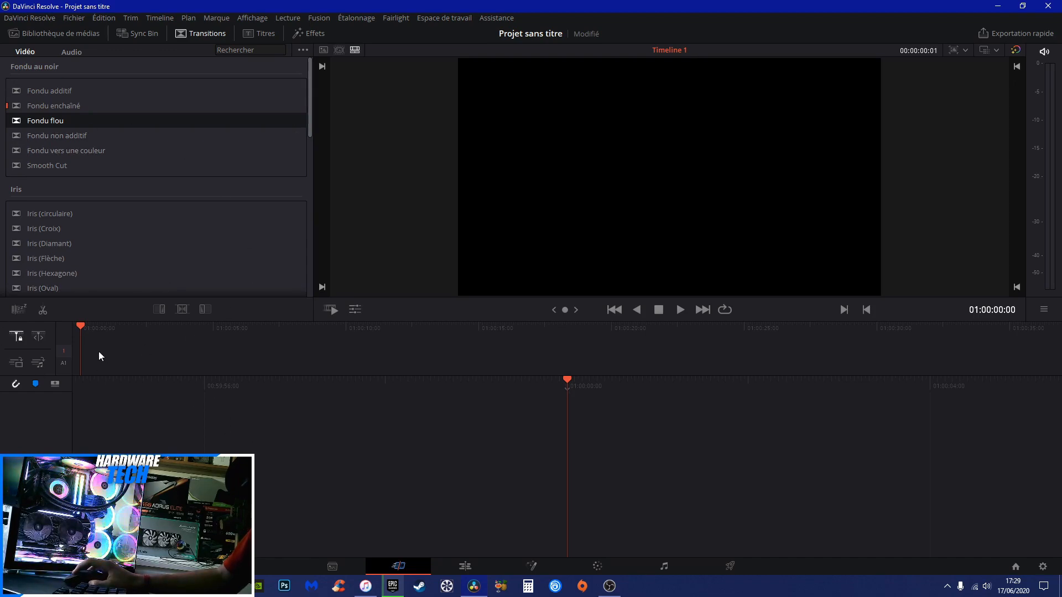
{"action": "left_click_drag", "start_coordinate": [99, 356], "coordinate": [183, 364]}
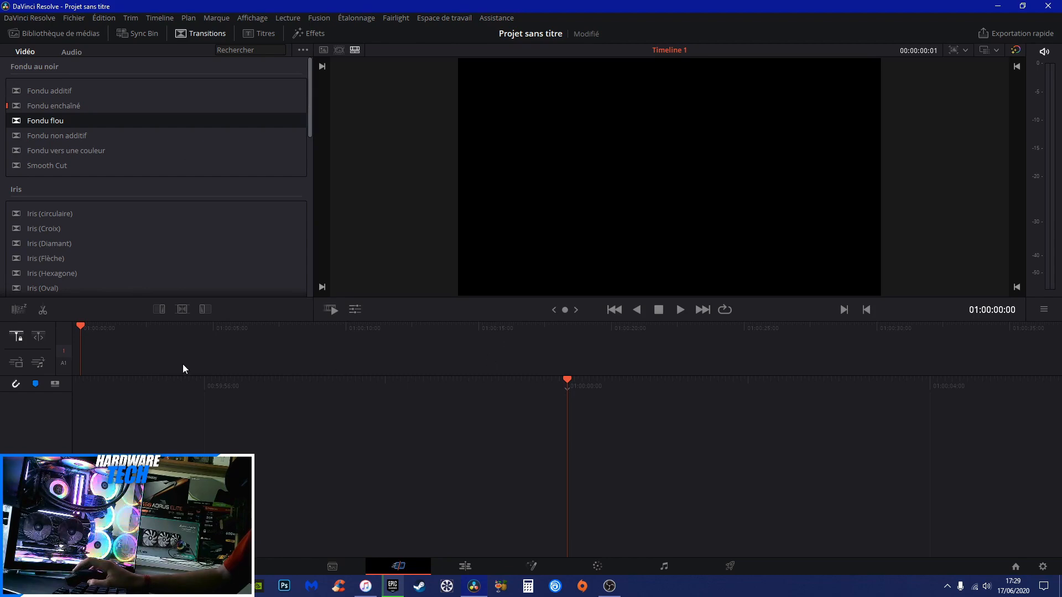
{"action": "left_click", "coordinate": [338, 563]}
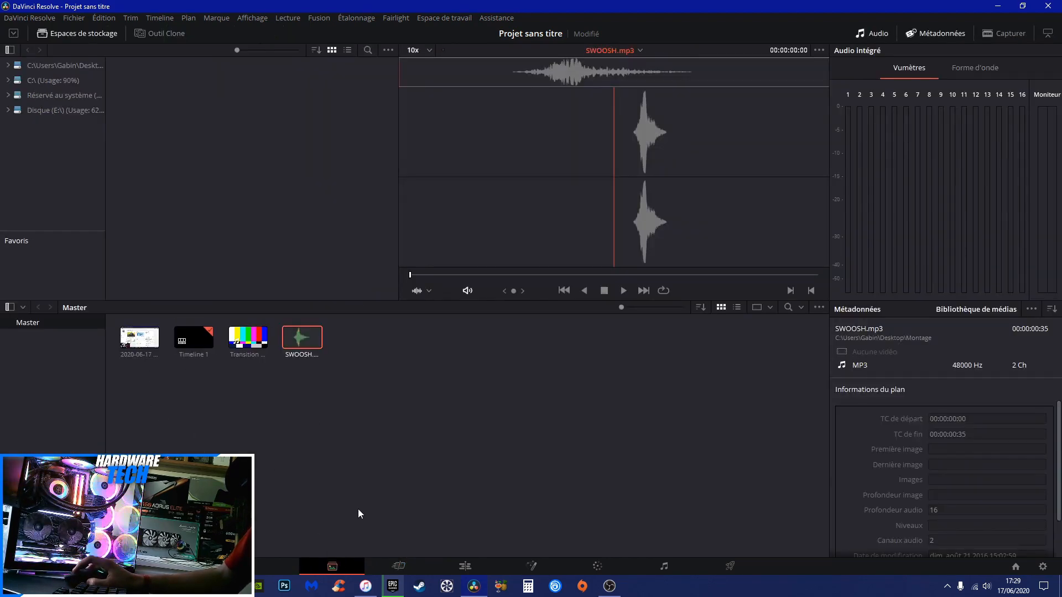
{"action": "left_click", "coordinate": [392, 567]}
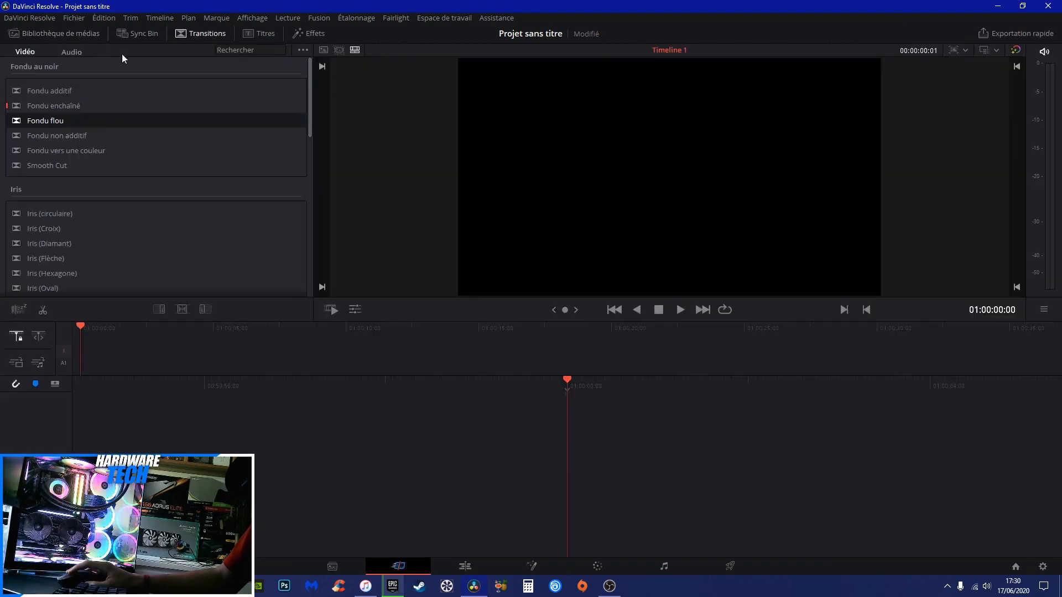
{"action": "left_click", "coordinate": [336, 566]}
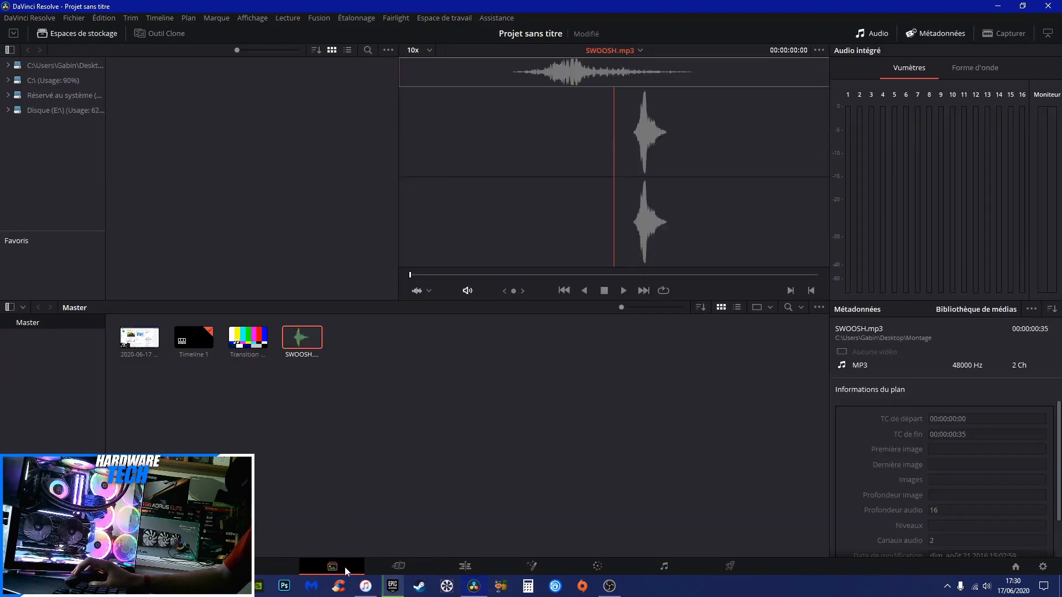
{"action": "left_click", "coordinate": [376, 569]}
Look through the Edit, Fusion, Color, Fairlight and Deliver pages.
{"action": "left_click", "coordinate": [448, 573]}
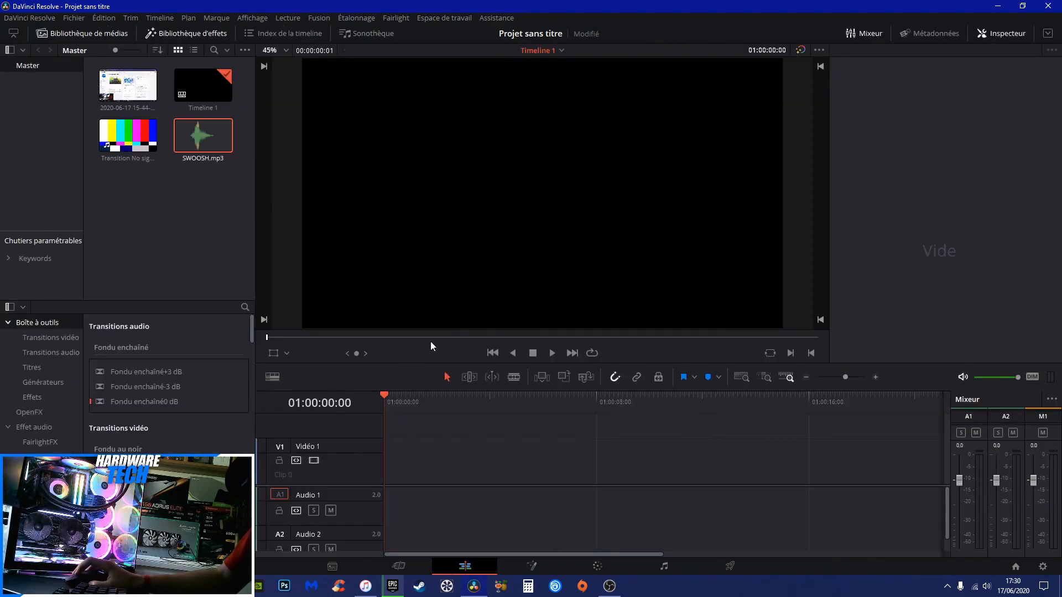
{"action": "left_click", "coordinate": [525, 571]}
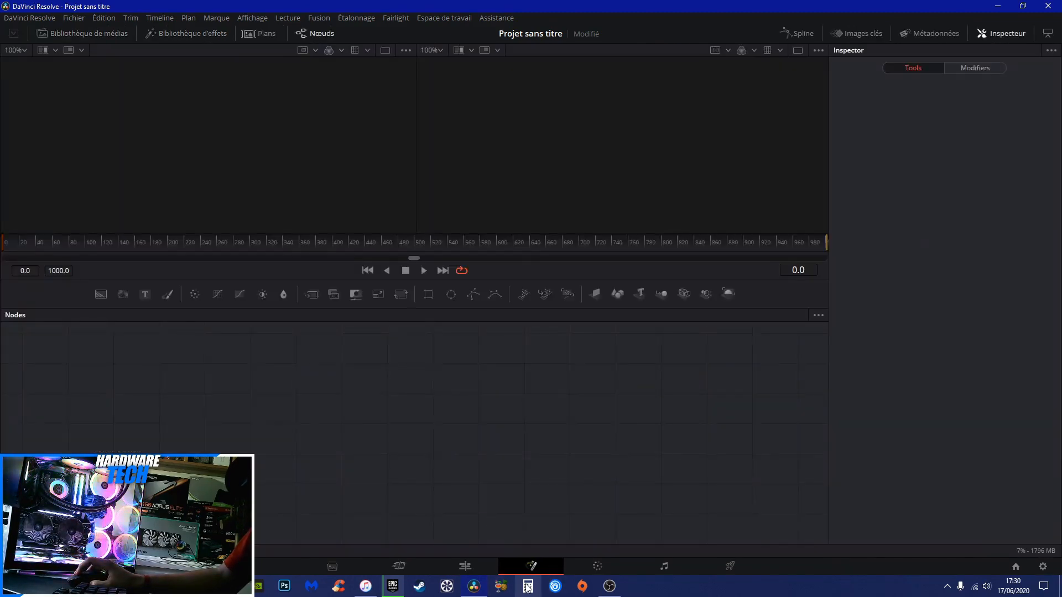
{"action": "left_click", "coordinate": [601, 570]}
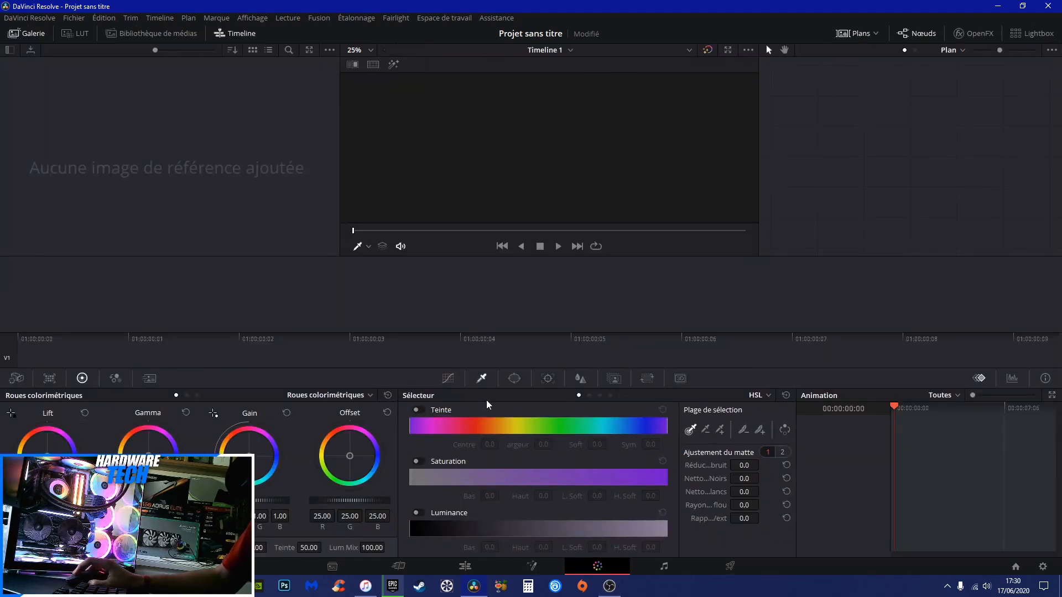
{"action": "left_click", "coordinate": [658, 573]}
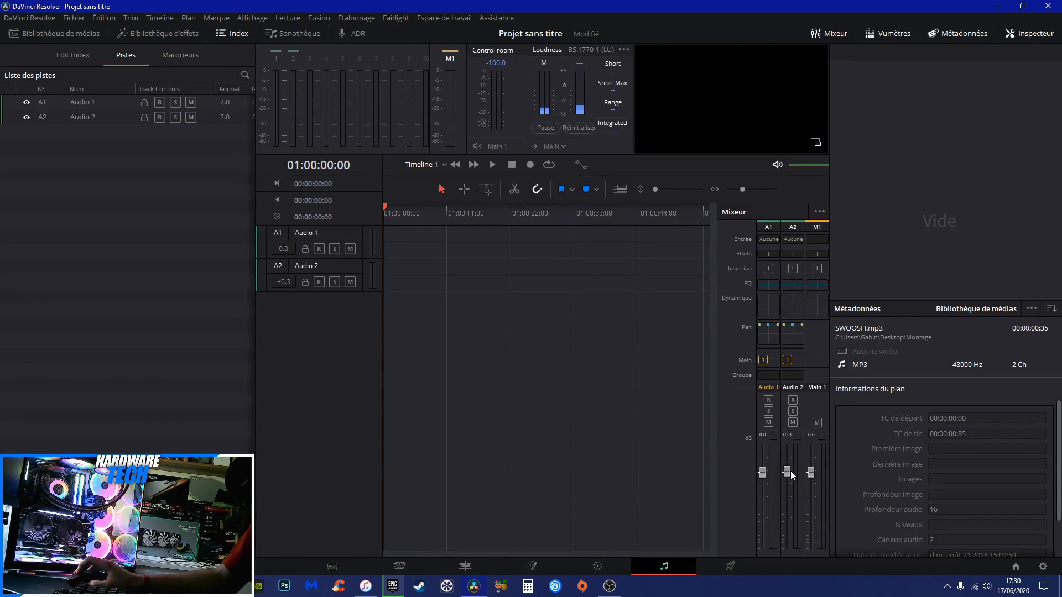
{"action": "left_click", "coordinate": [729, 567]}
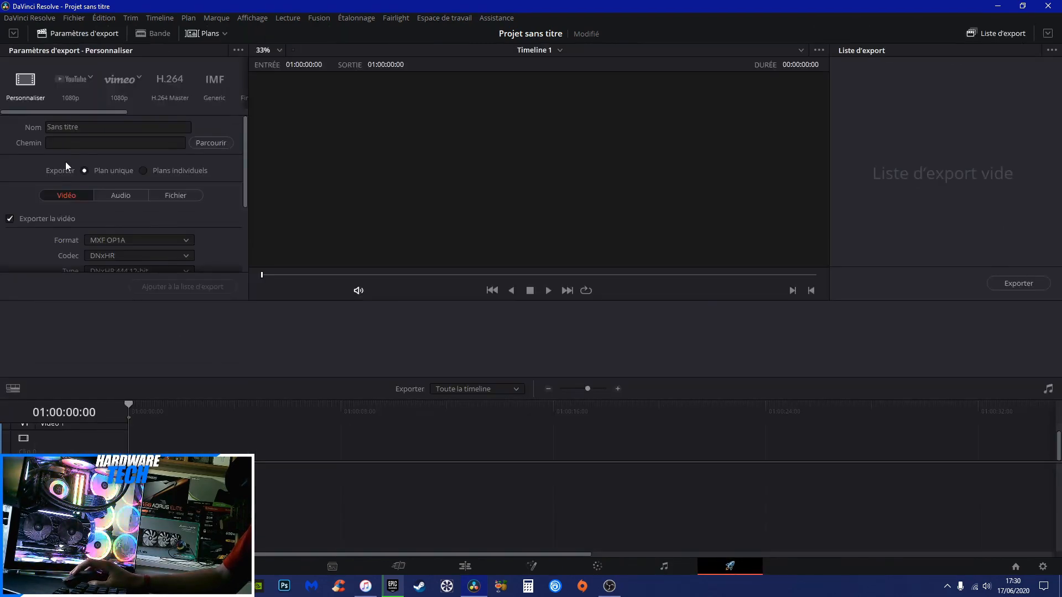
Return to the Cut page and browse its media library, Sync Bin, transitions, titles and effects.
{"action": "left_click", "coordinate": [398, 566]}
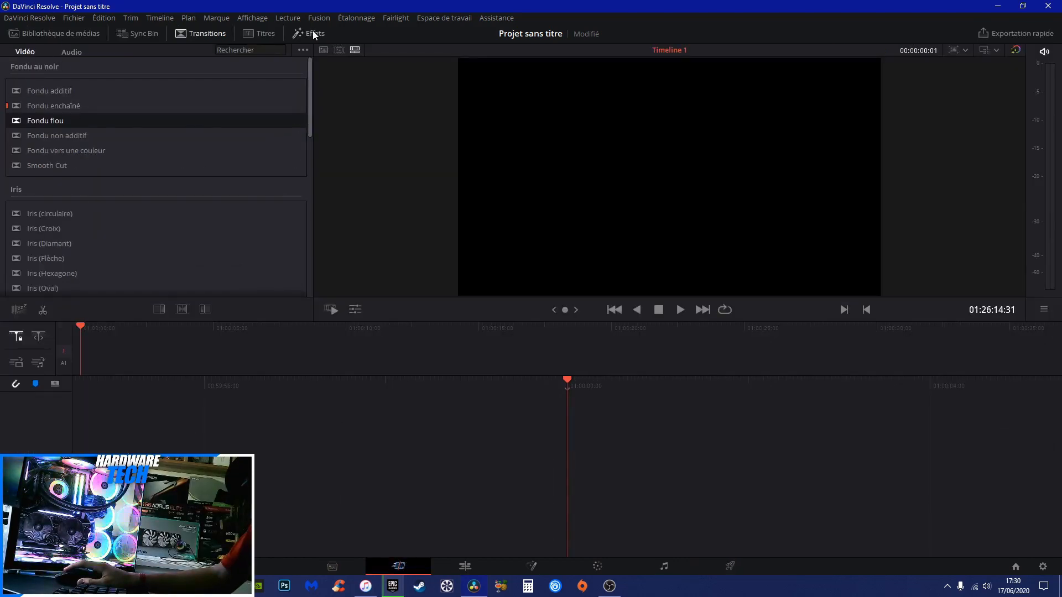
{"action": "left_click", "coordinate": [54, 33]}
{"action": "left_click", "coordinate": [137, 34]}
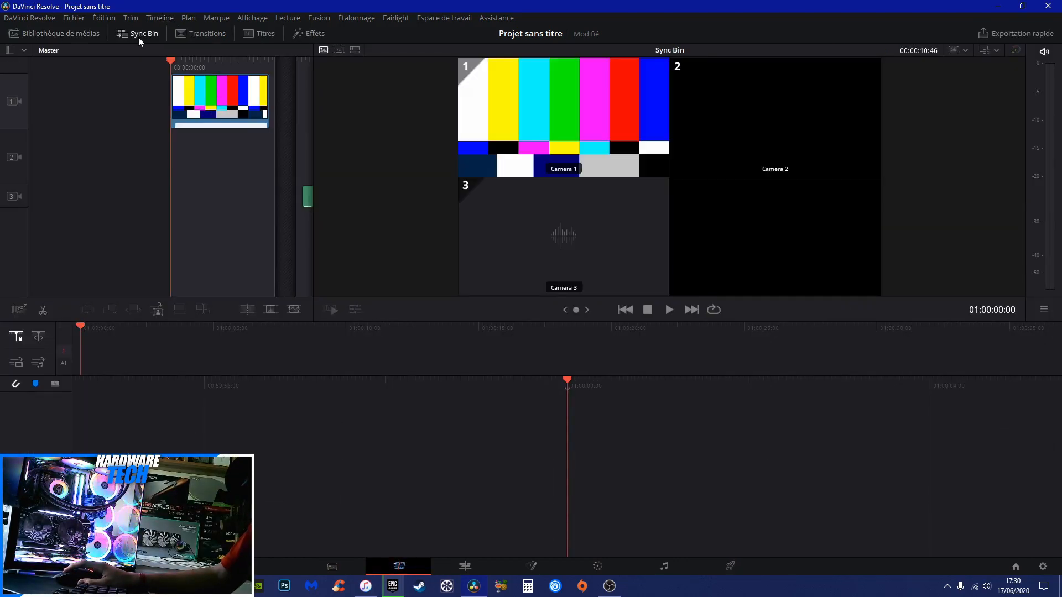
{"action": "left_click", "coordinate": [54, 32]}
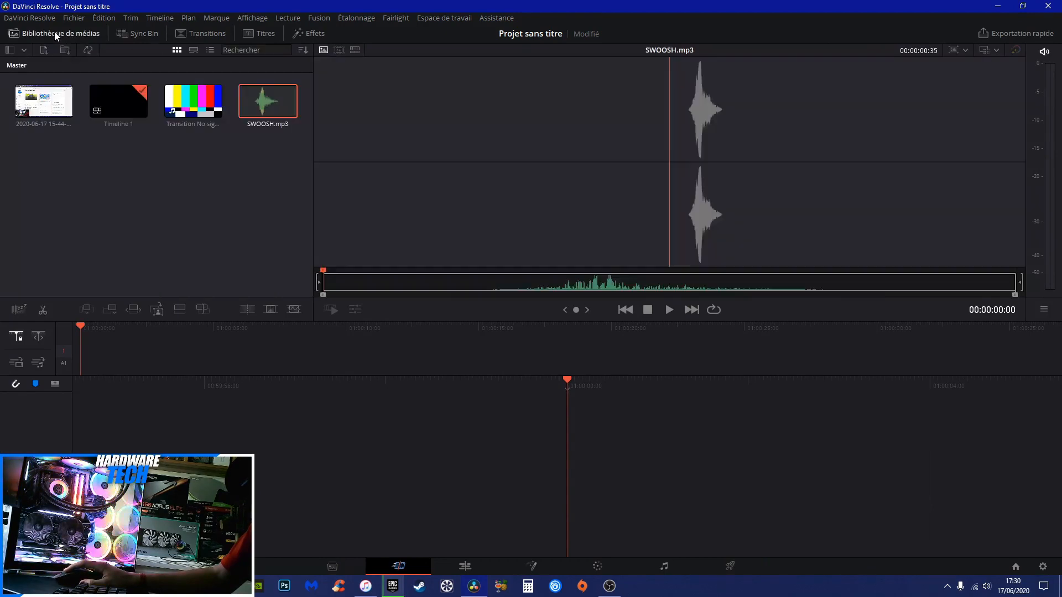
{"action": "left_click", "coordinate": [207, 34]}
{"action": "scroll", "coordinate": [156, 198], "scroll_direction": "down", "scroll_amount": 7}
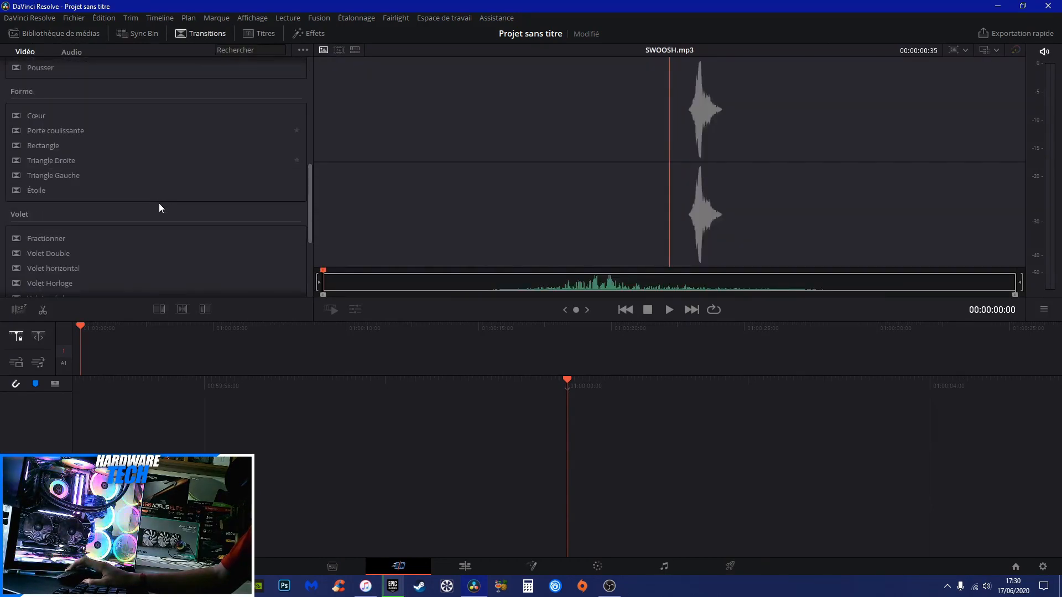
{"action": "scroll", "coordinate": [166, 221], "scroll_direction": "up", "scroll_amount": 7}
{"action": "left_click", "coordinate": [72, 119]}
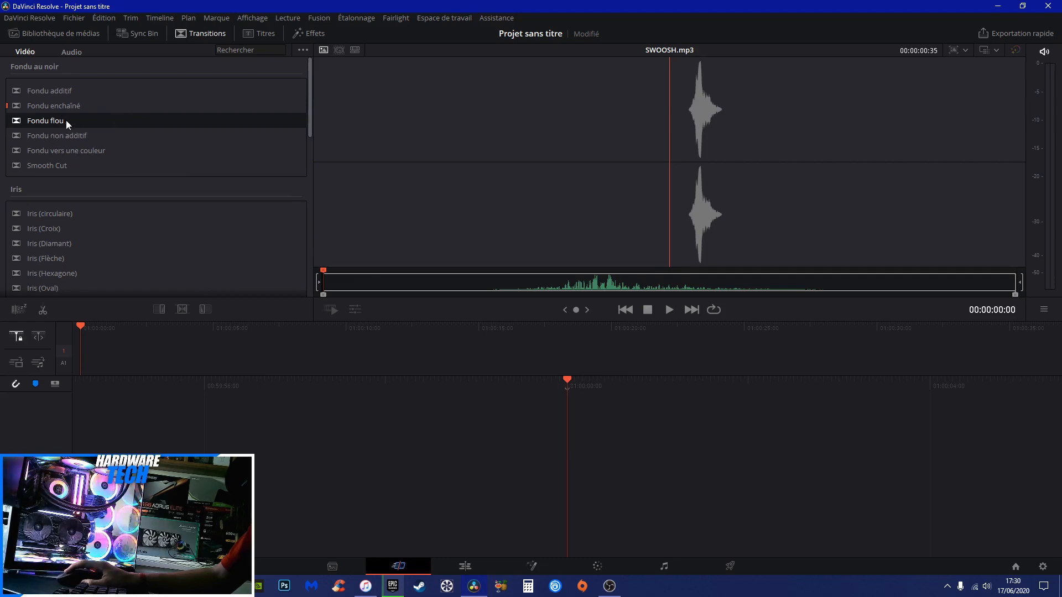
{"action": "left_click", "coordinate": [258, 34]}
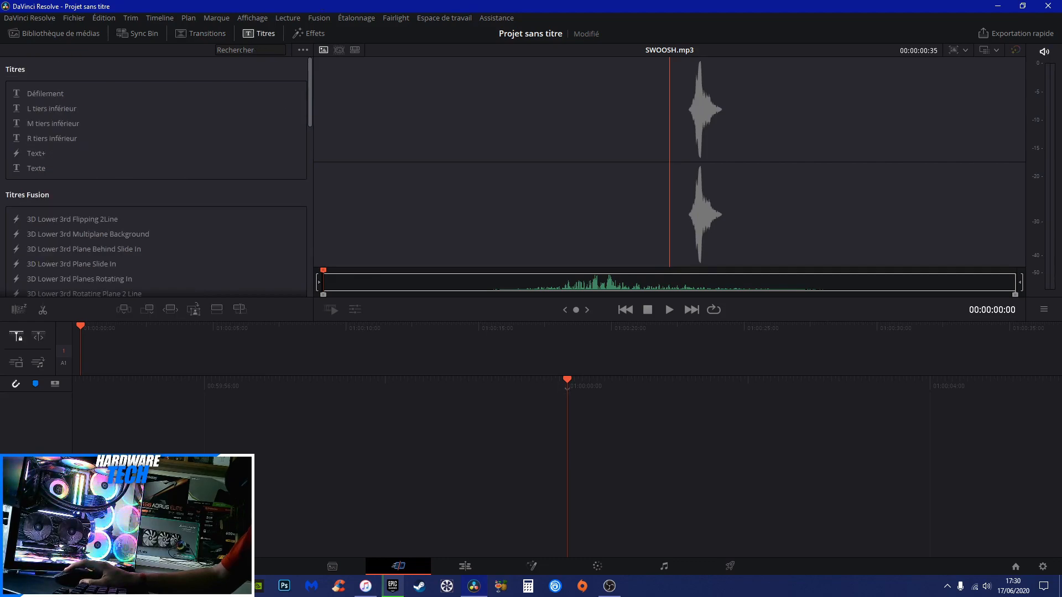
{"action": "scroll", "coordinate": [81, 194], "scroll_direction": "down", "scroll_amount": 5}
{"action": "scroll", "coordinate": [82, 195], "scroll_direction": "up", "scroll_amount": 5}
{"action": "left_click", "coordinate": [296, 35]}
{"action": "left_click", "coordinate": [67, 33]}
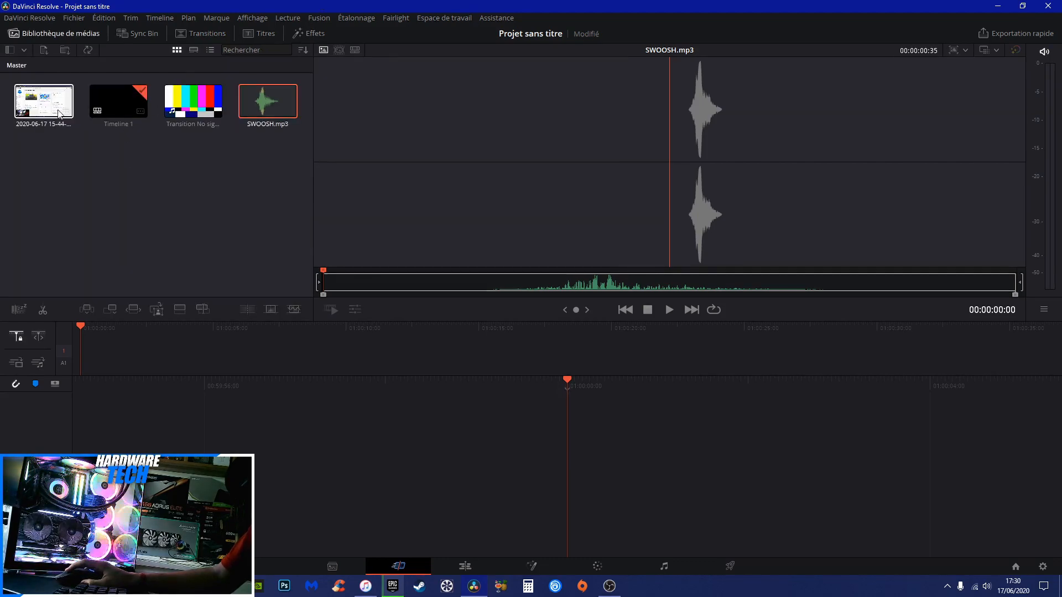
{"action": "left_click_drag", "start_coordinate": [39, 99], "coordinate": [287, 419]}
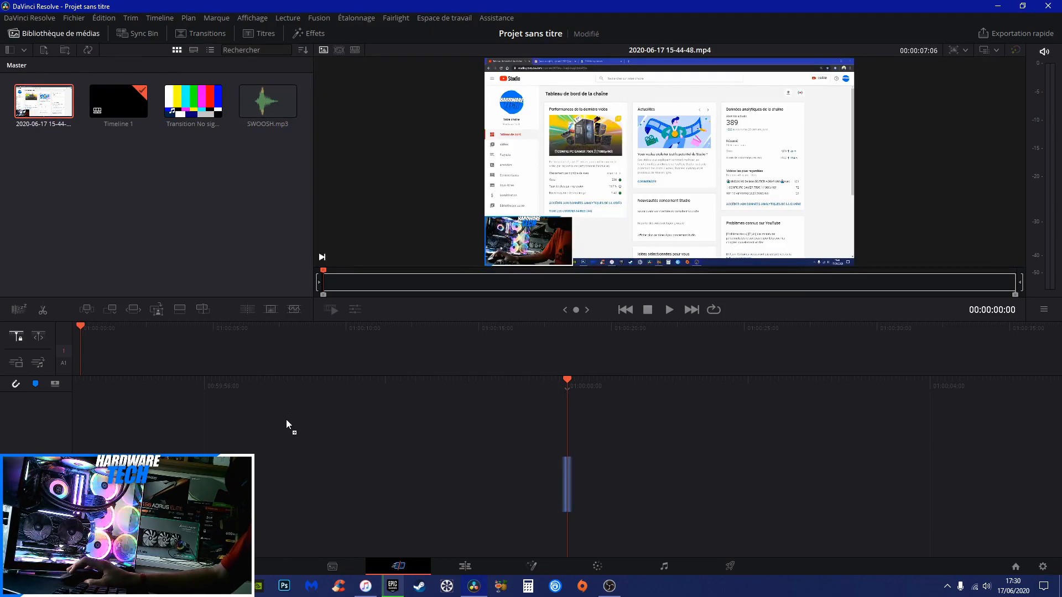
{"action": "left_click", "coordinate": [547, 466]}
Split the screen recording clip at 01:00:01:12 and delete the part before the cut.
{"action": "left_click_drag", "start_coordinate": [512, 383], "coordinate": [634, 387]}
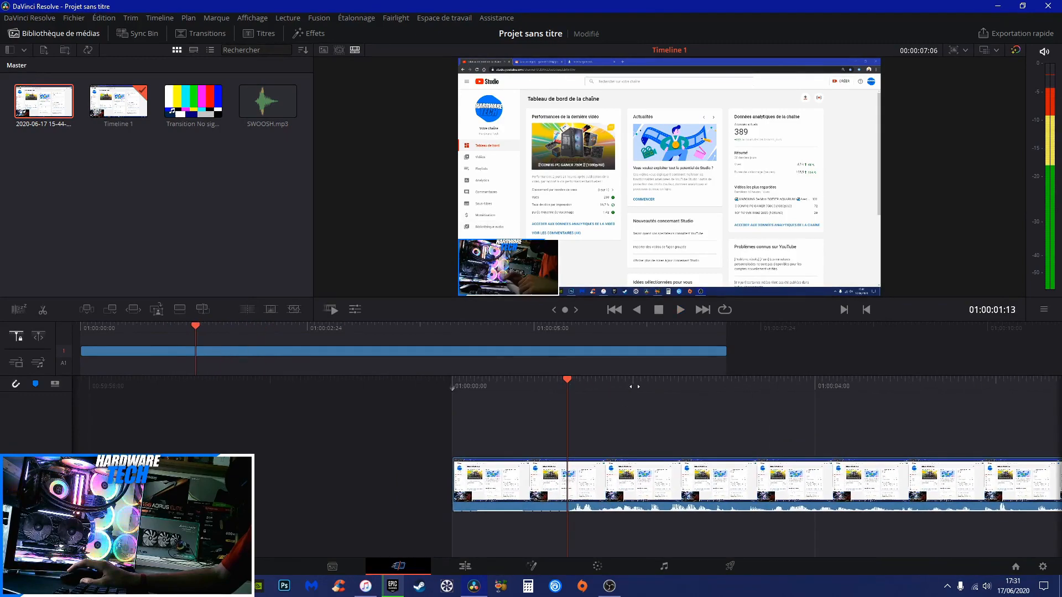
{"action": "mouse_move", "coordinate": [563, 392]}
{"action": "left_mouse_down"}
{"action": "mouse_move", "coordinate": [680, 391]}
{"action": "mouse_move", "coordinate": [565, 392]}
{"action": "left_mouse_up"}
{"action": "left_click", "coordinate": [43, 310]}
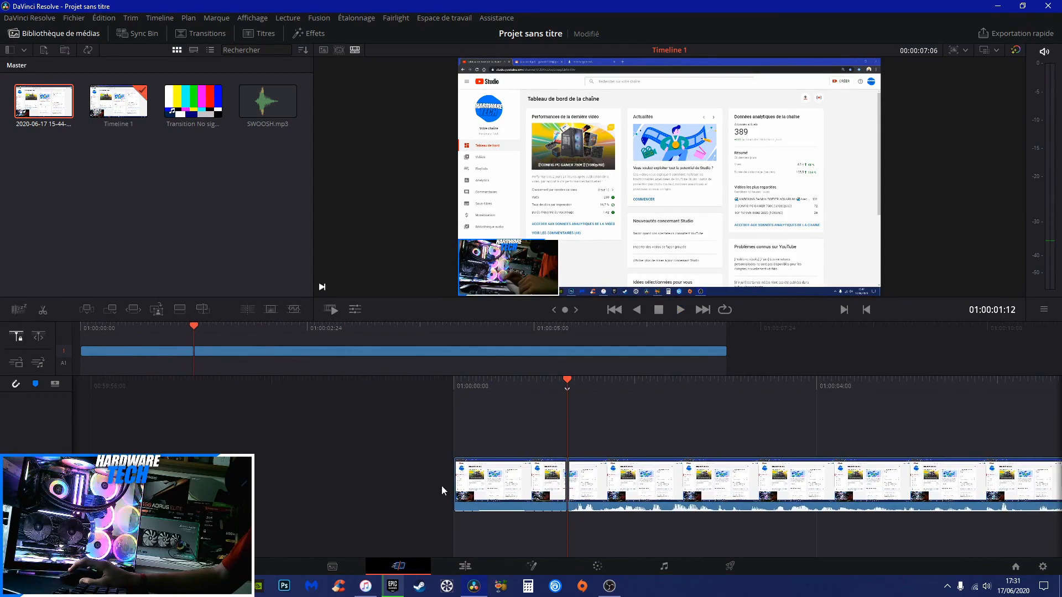
{"action": "left_click", "coordinate": [479, 485]}
{"action": "key", "text": "Delete"}
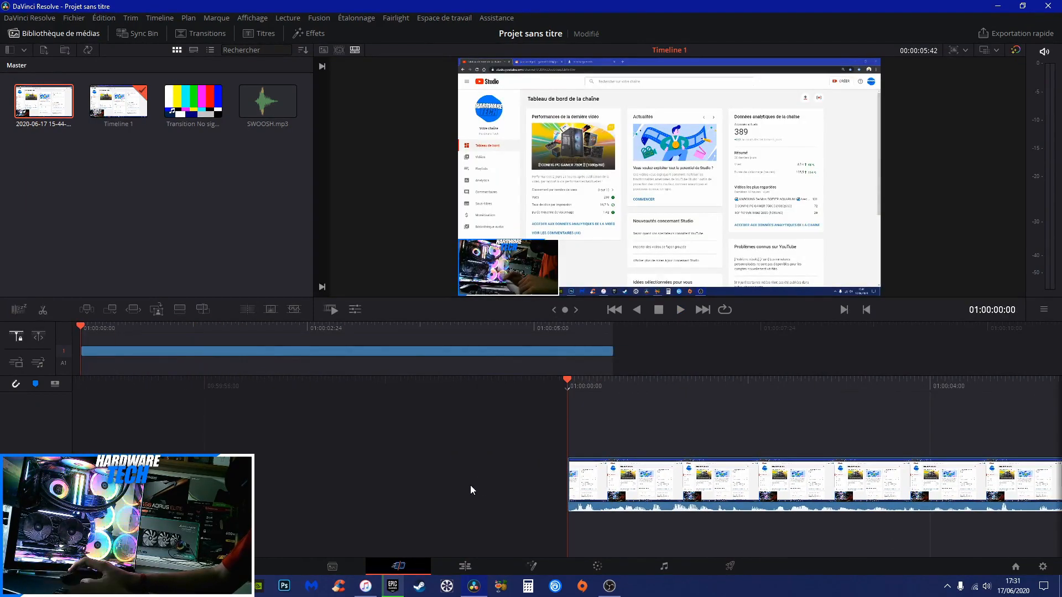
Insert the colour-bar transition clip before the screen recording, split it at 01:00:00:10 and delete its remainder.
{"action": "left_click_drag", "start_coordinate": [194, 101], "coordinate": [571, 473]}
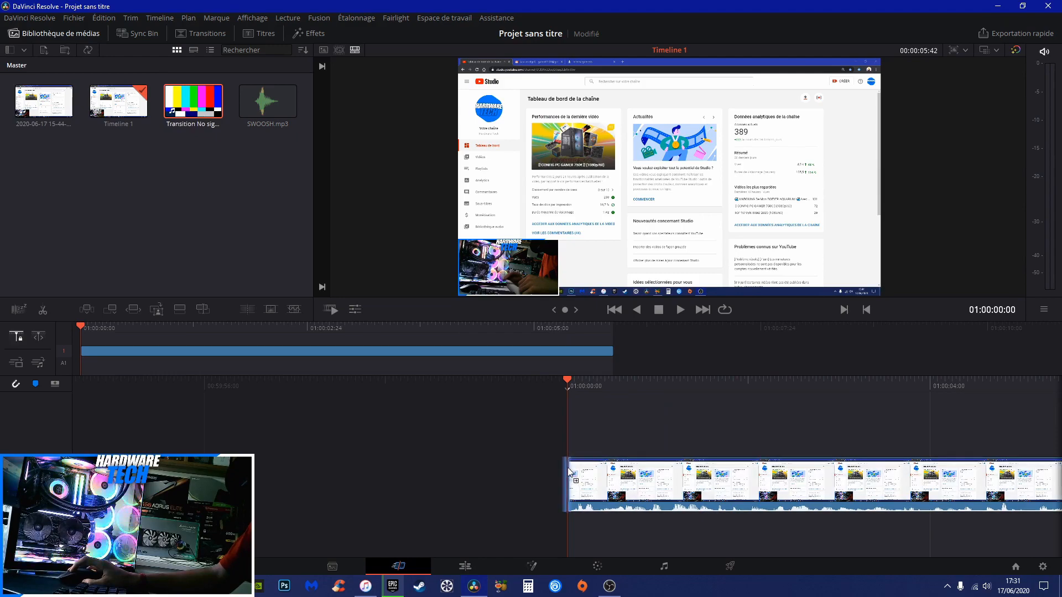
{"action": "key", "text": "space"}
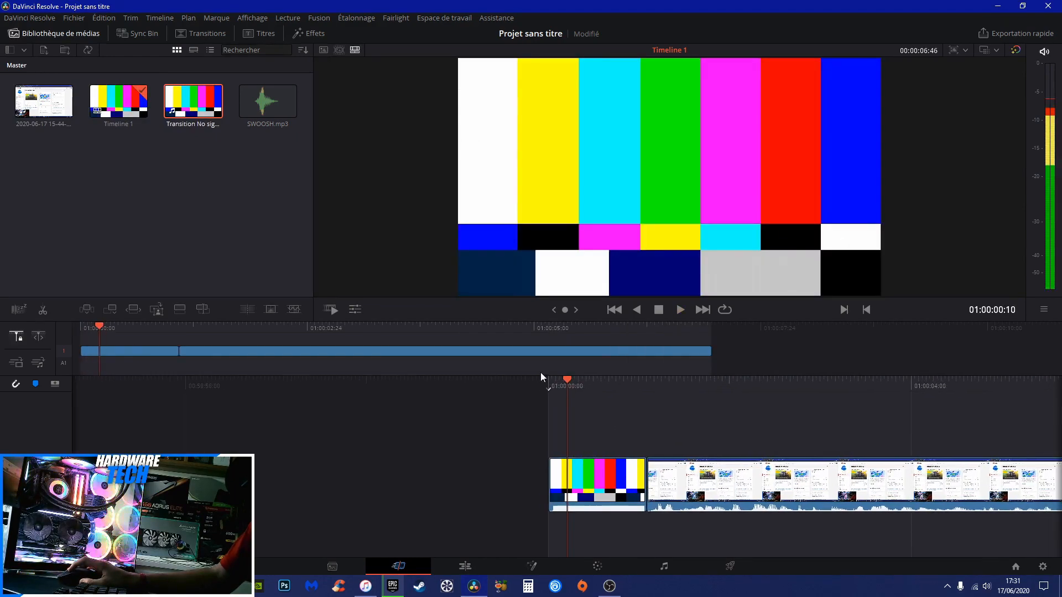
{"action": "left_click", "coordinate": [49, 311]}
{"action": "left_click", "coordinate": [618, 506]}
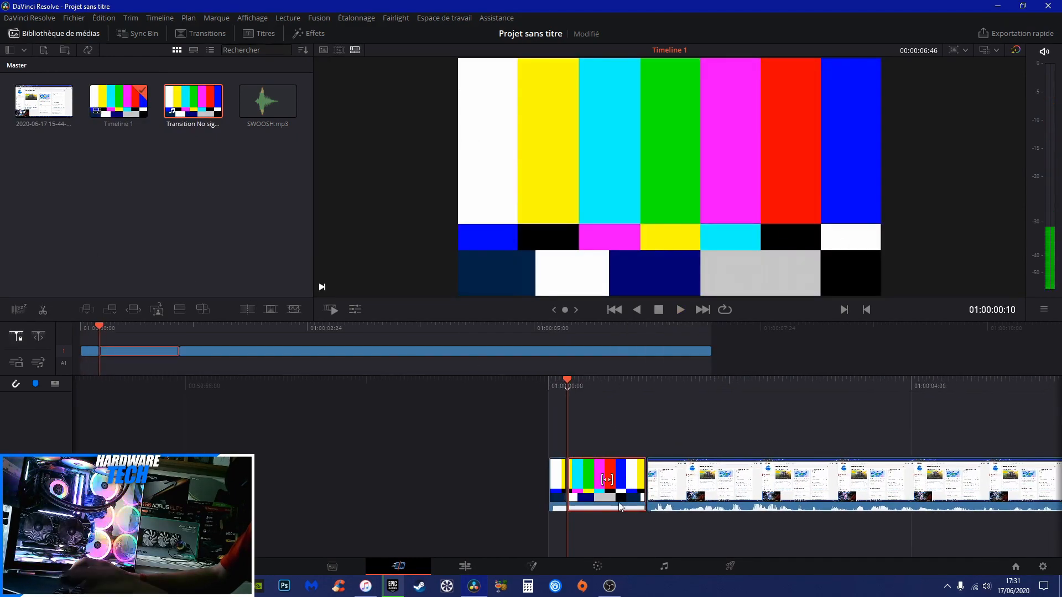
{"action": "key", "text": "Delete"}
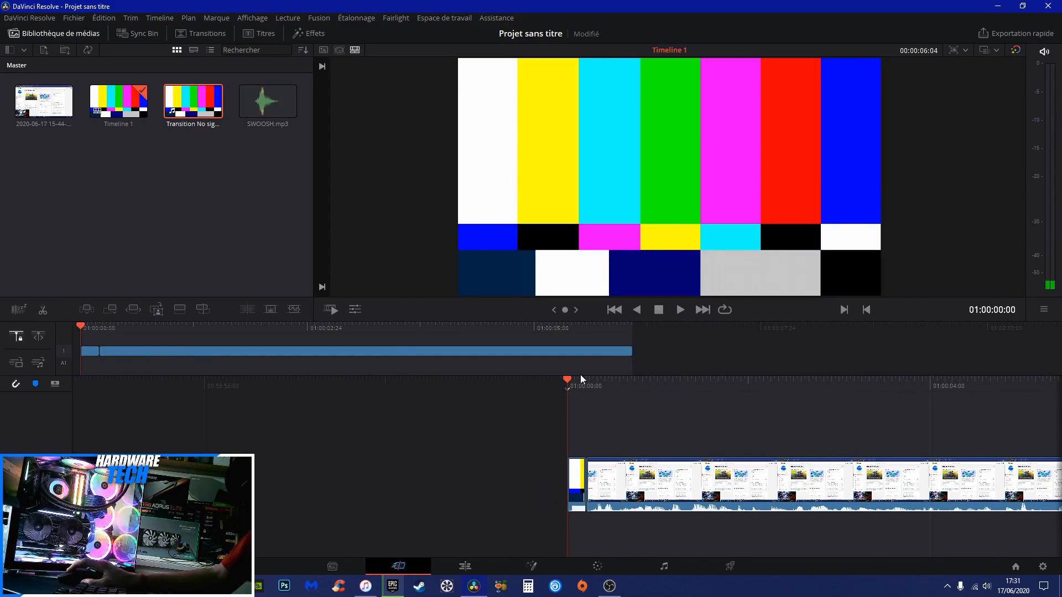
Play the start of the timeline and apply a Fondu flou transition between the colour bars and the screen recording.
{"action": "key", "text": "space"}
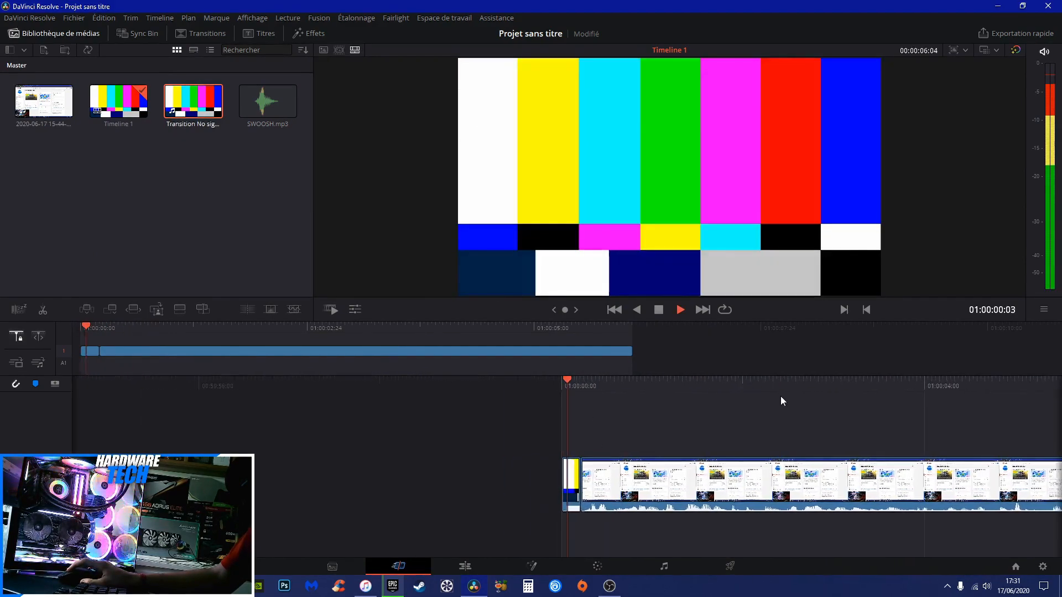
{"action": "key", "text": "space"}
{"action": "left_click", "coordinate": [201, 33]}
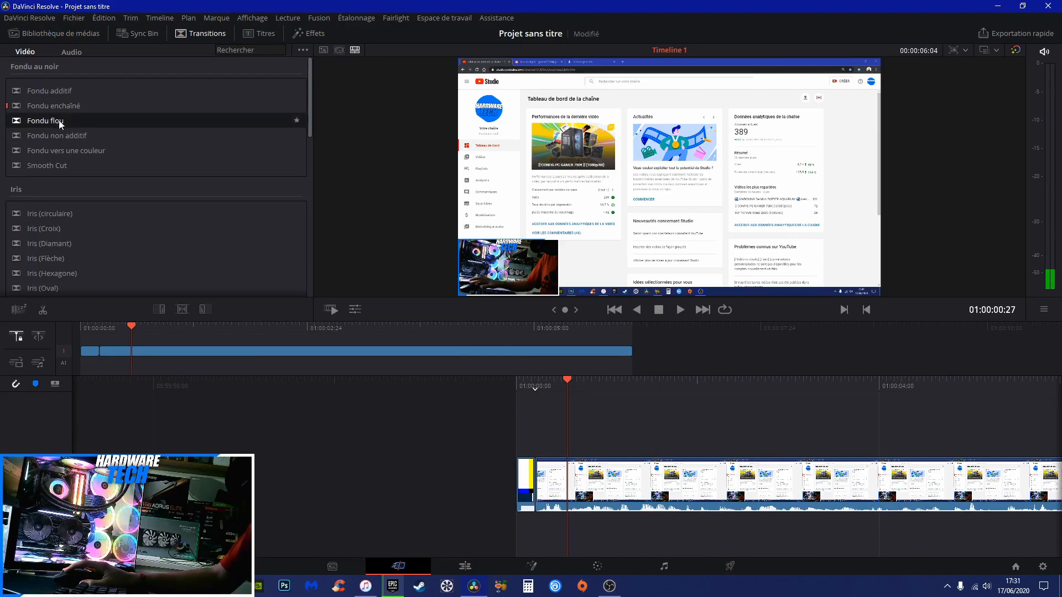
{"action": "mouse_move", "coordinate": [72, 123]}
{"action": "left_mouse_down"}
{"action": "mouse_move", "coordinate": [553, 421]}
{"action": "mouse_move", "coordinate": [545, 485]}
{"action": "left_mouse_up"}
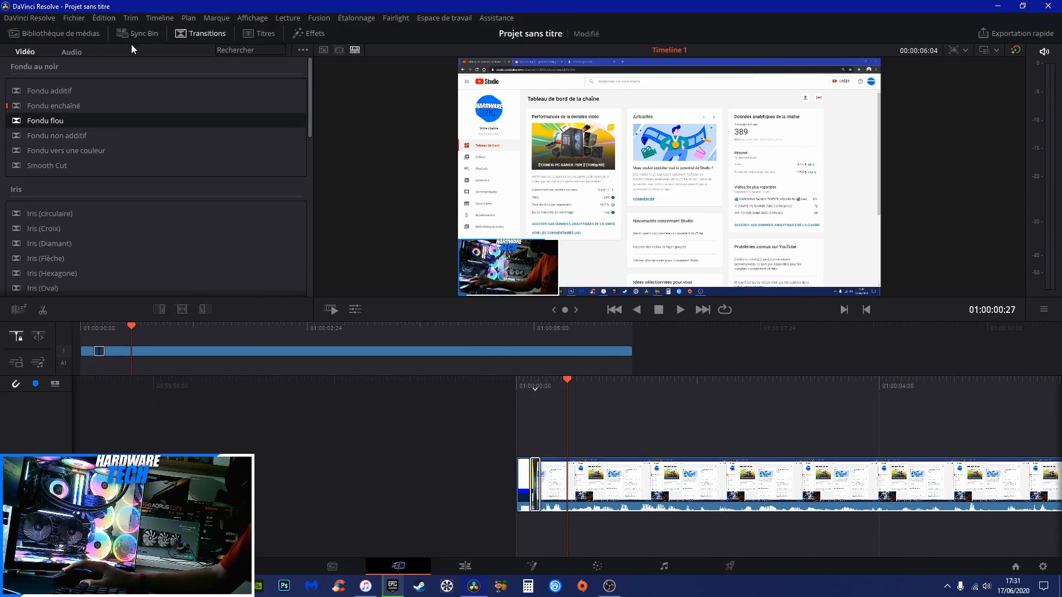
Add SWOOSH.mp3 on the audio track at the start of the timeline, under the colour bars, and play it back.
{"action": "left_click", "coordinate": [54, 33]}
{"action": "left_click_drag", "start_coordinate": [270, 104], "coordinate": [526, 513]}
{"action": "left_click_drag", "start_coordinate": [596, 523], "coordinate": [584, 523]}
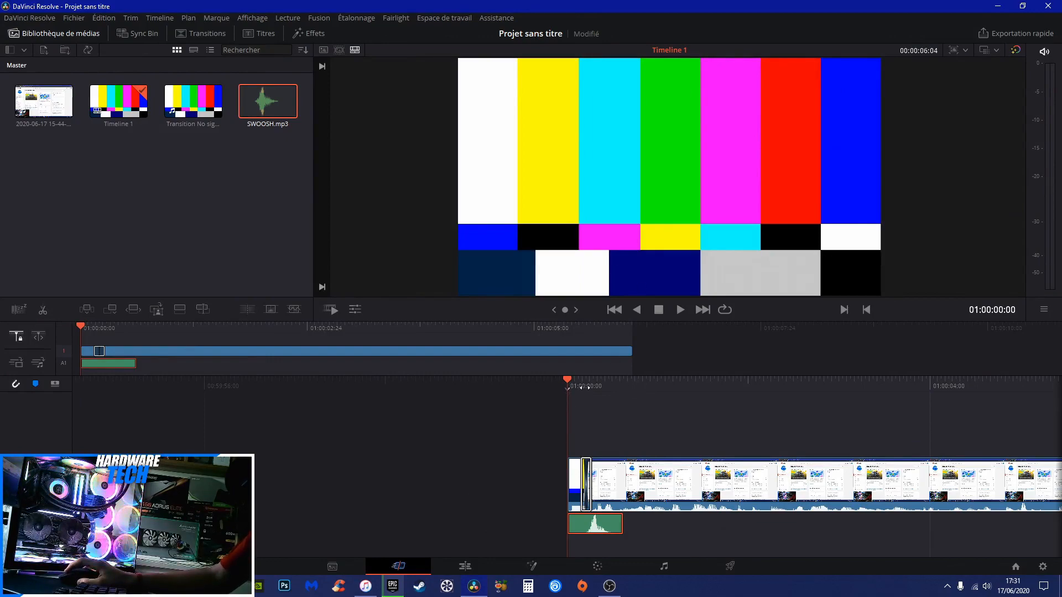
{"action": "key", "text": "space"}
{"action": "left_click_drag", "start_coordinate": [586, 383], "coordinate": [680, 377]}
{"action": "key", "text": "space"}
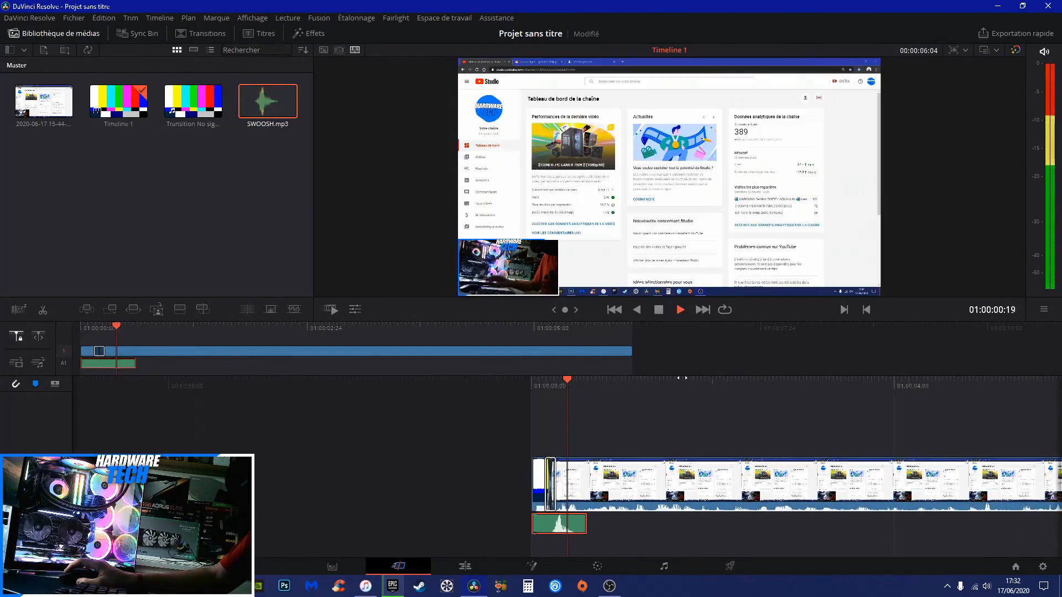
{"action": "key", "text": "space"}
Trim the beginning of the SWOOSH.mp3 clip so it starts near the blur transition, and play the timeline from the start.
{"action": "left_click_drag", "start_coordinate": [563, 387], "coordinate": [597, 387]}
{"action": "left_click_drag", "start_coordinate": [556, 525], "coordinate": [586, 521]}
{"action": "key", "text": "Home"}
{"action": "key", "text": "space"}
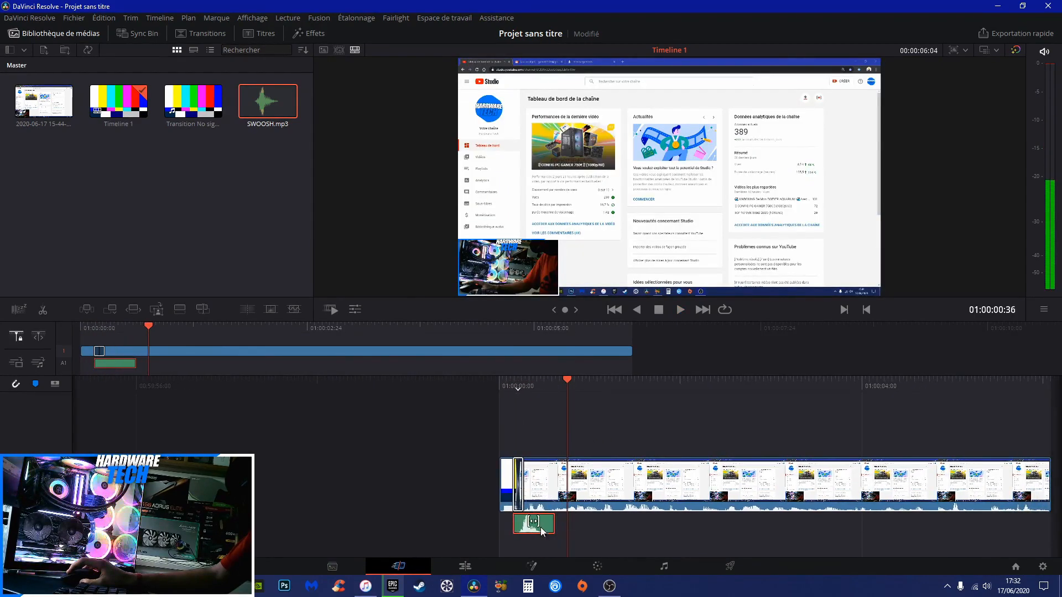
Raise the Audio 1 track to +1.0 dB in the Fairlight mixer and play the timeline back on the Cut page.
{"action": "key", "text": "Home"}
{"action": "key", "text": "space"}
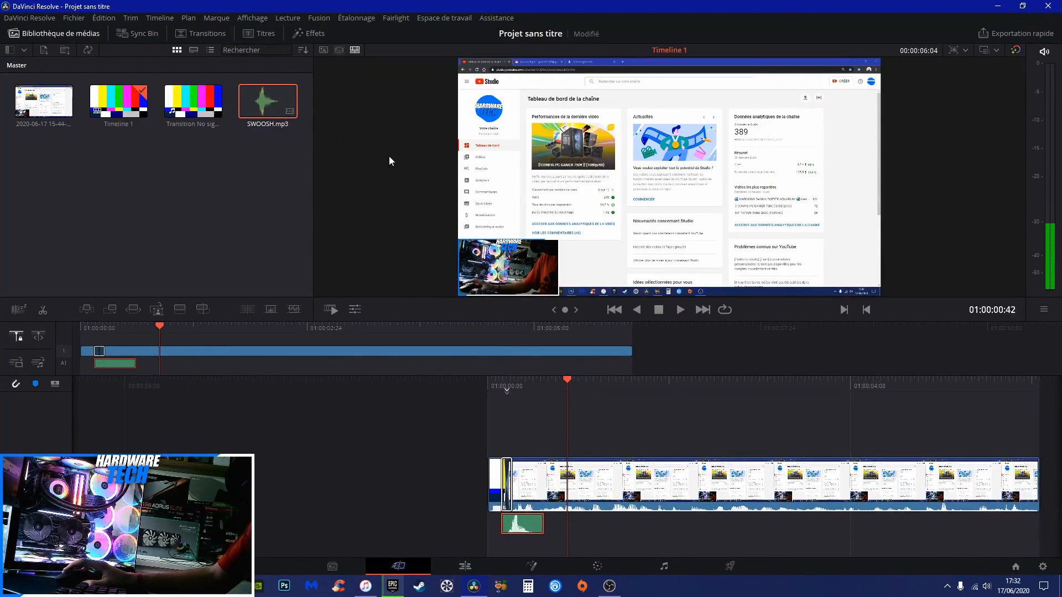
{"action": "left_click", "coordinate": [661, 567]}
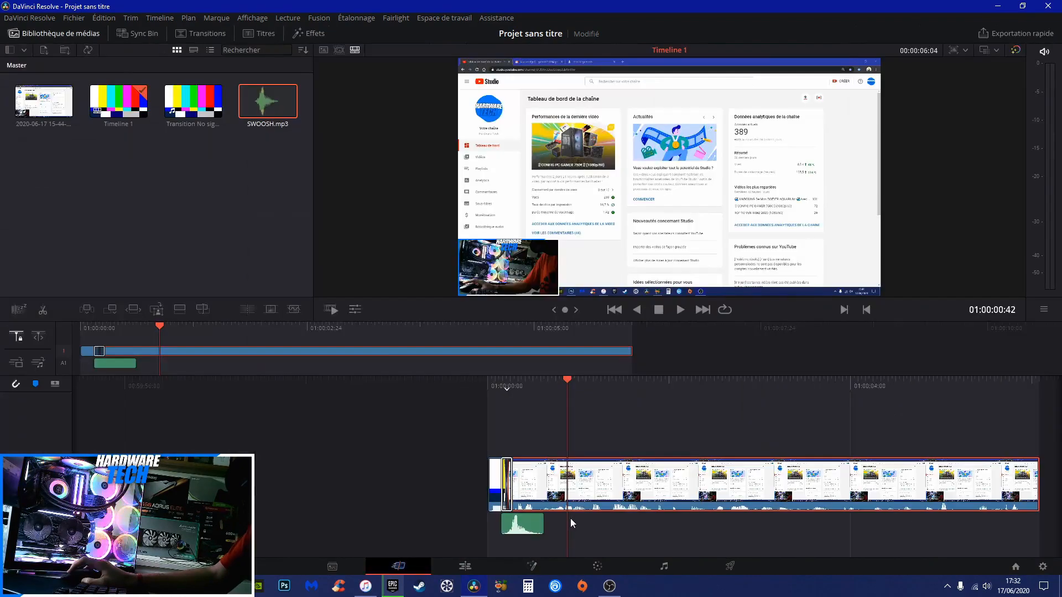
{"action": "left_click", "coordinate": [571, 522]}
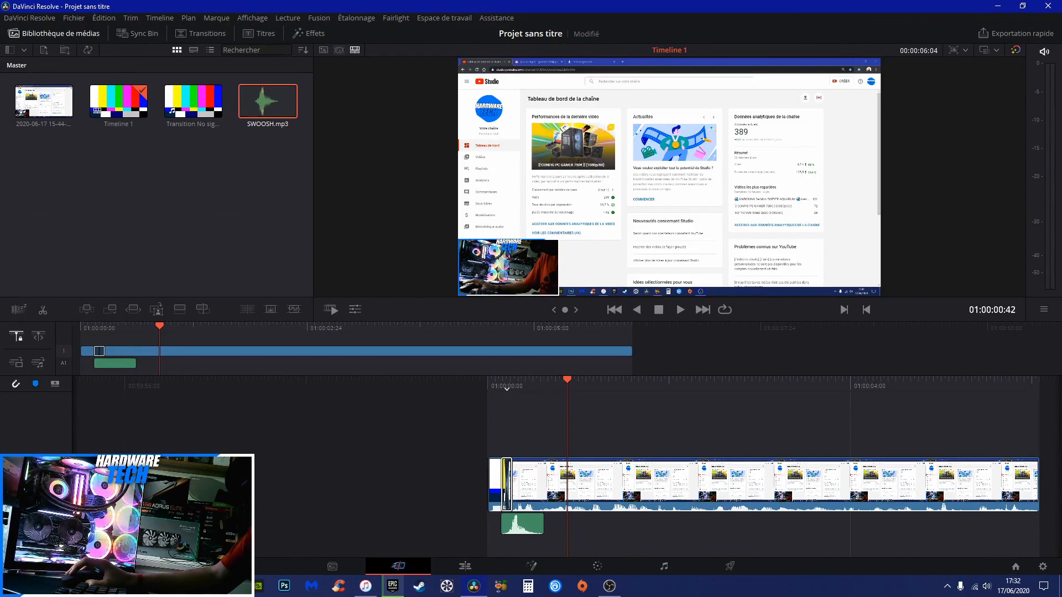
{"action": "left_click", "coordinate": [655, 572]}
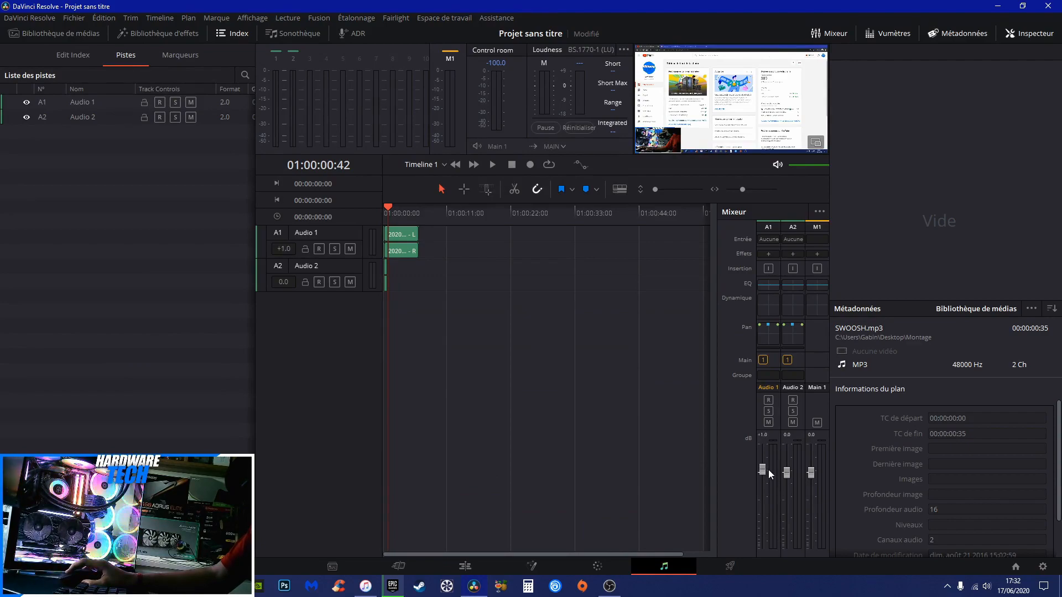
{"action": "left_click", "coordinate": [398, 566]}
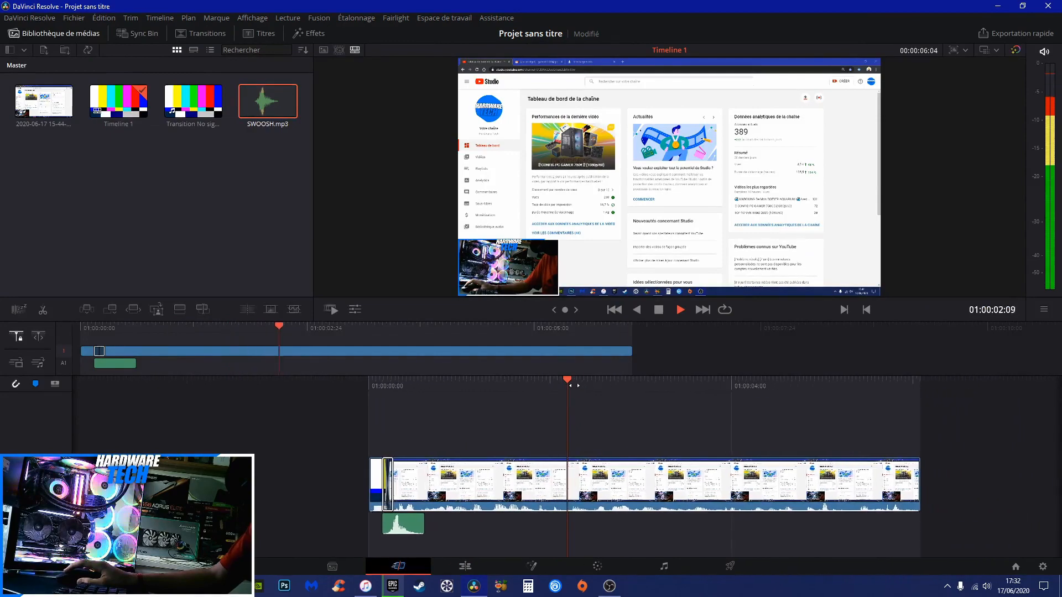
{"action": "key", "text": "space"}
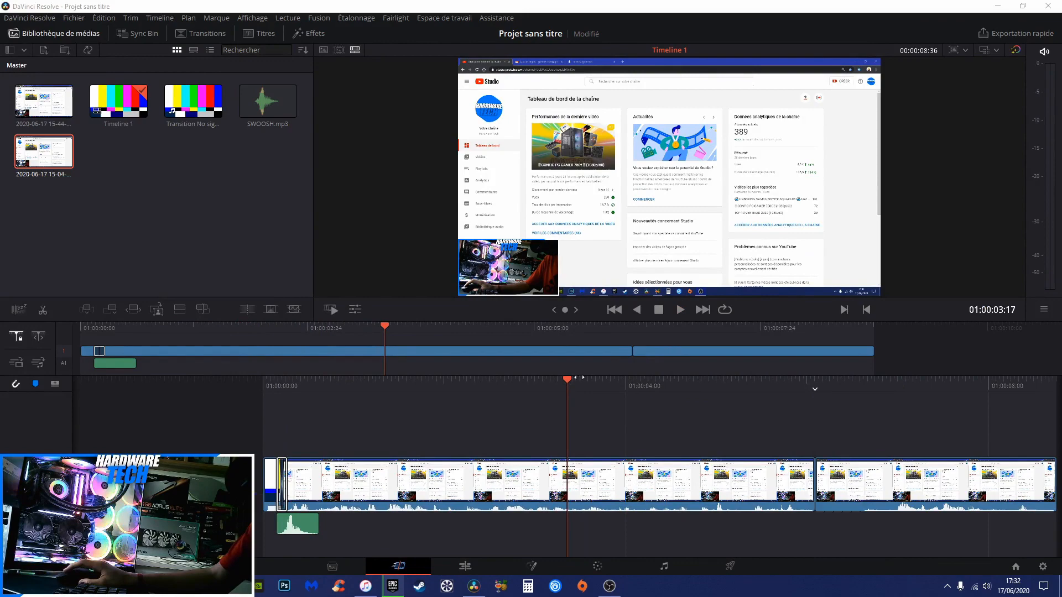
Play the second screen recording at the end of the timeline and delete it from the timeline.
{"action": "left_click_drag", "start_coordinate": [575, 380], "coordinate": [255, 410]}
{"action": "key", "text": "space"}
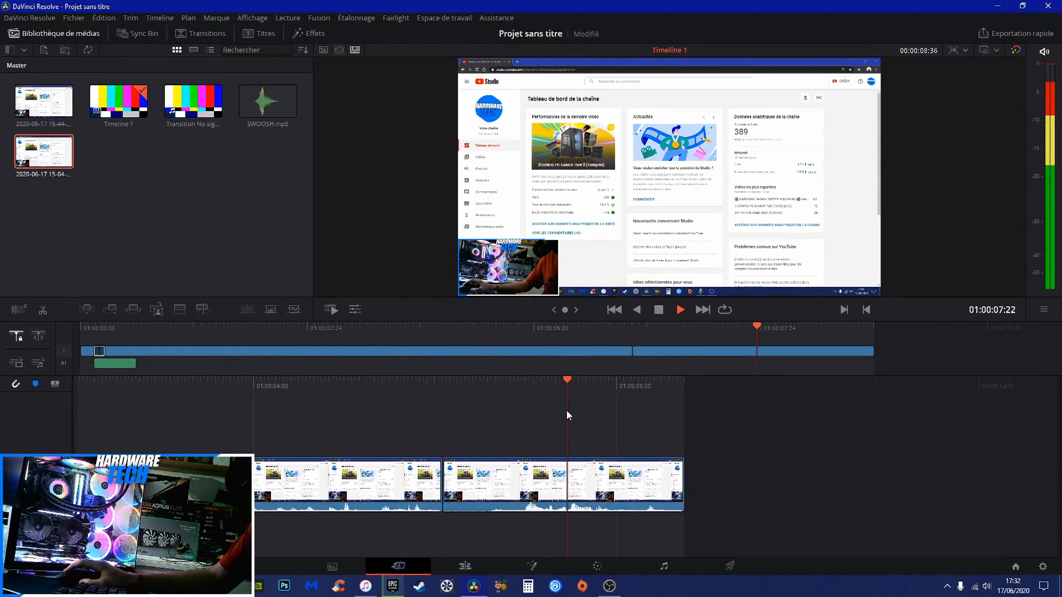
{"action": "key", "text": "Delete"}
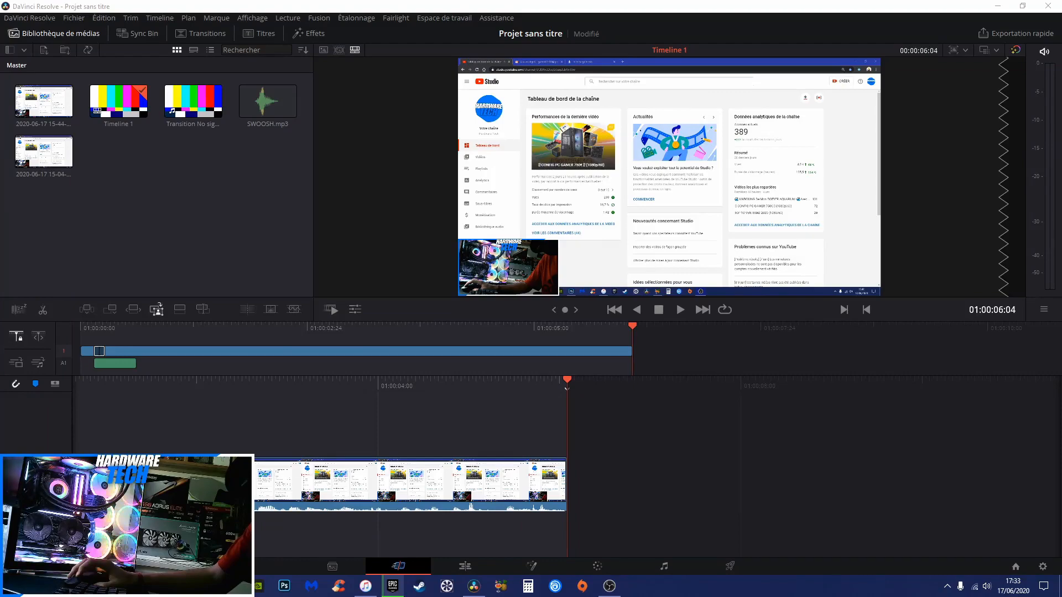
Add Discord.mp4 from the Montage folder to the timeline, directly after the screen recording.
{"action": "left_click_drag", "start_coordinate": [1061, 387], "coordinate": [751, 222]}
{"action": "scroll", "coordinate": [739, 293], "scroll_direction": "up", "scroll_amount": 5}
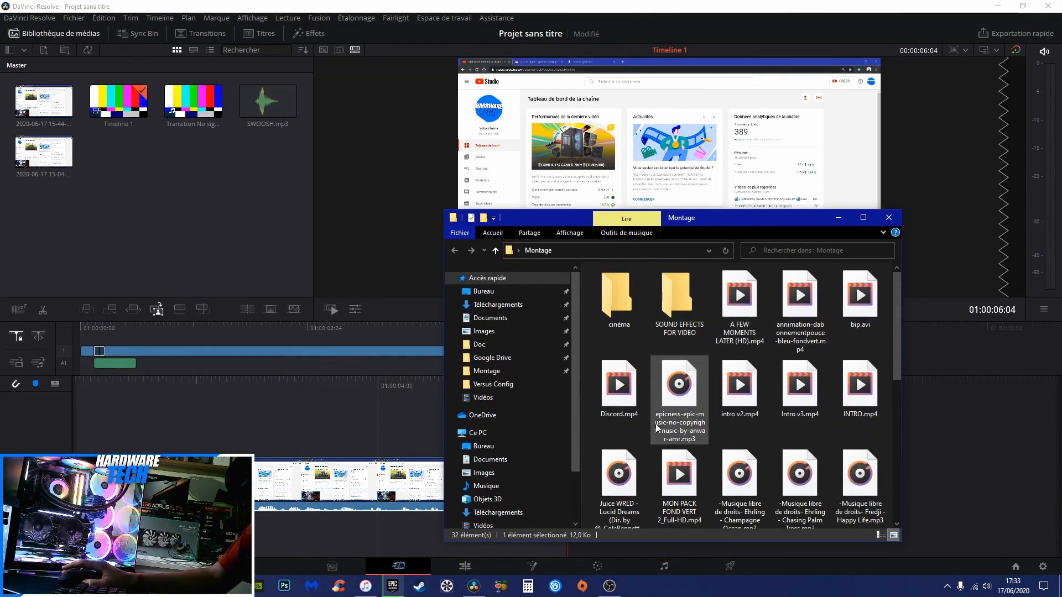
{"action": "left_click_drag", "start_coordinate": [672, 217], "coordinate": [360, 62]}
{"action": "left_click_drag", "start_coordinate": [306, 230], "coordinate": [658, 512]}
{"action": "left_click", "coordinate": [525, 62]}
{"action": "left_click_drag", "start_coordinate": [574, 383], "coordinate": [142, 403]}
{"action": "left_click_drag", "start_coordinate": [146, 480], "coordinate": [567, 480]}
{"action": "left_click", "coordinate": [663, 480]}
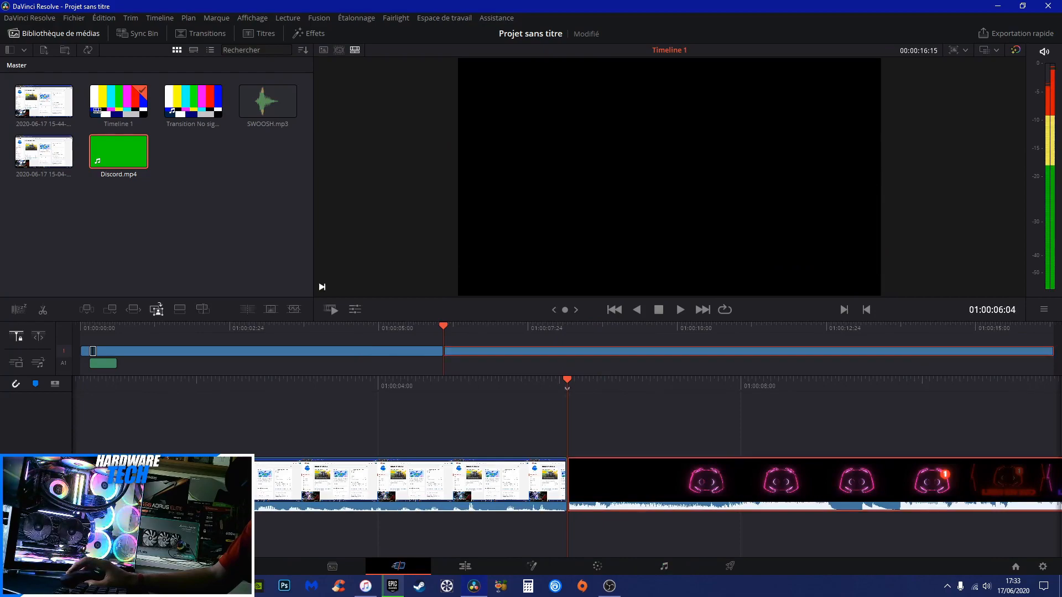
Add a second video track and move the Discord clip onto it, starting where the screen recording ends.
{"action": "left_click", "coordinate": [39, 426]}
{"action": "right_click", "coordinate": [39, 403]}
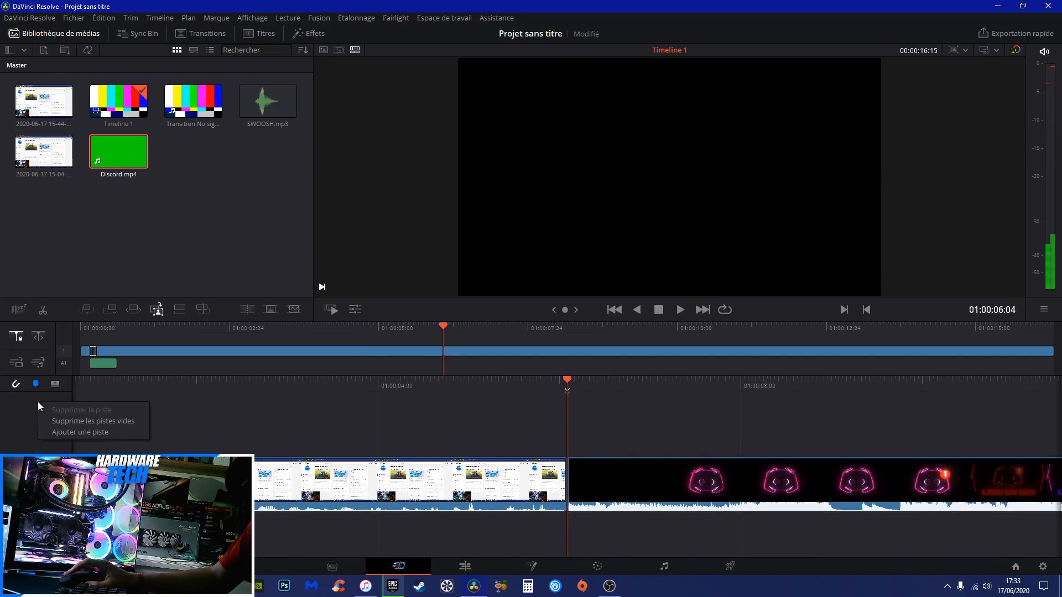
{"action": "left_click", "coordinate": [59, 433]}
{"action": "left_click_drag", "start_coordinate": [740, 485], "coordinate": [294, 441]}
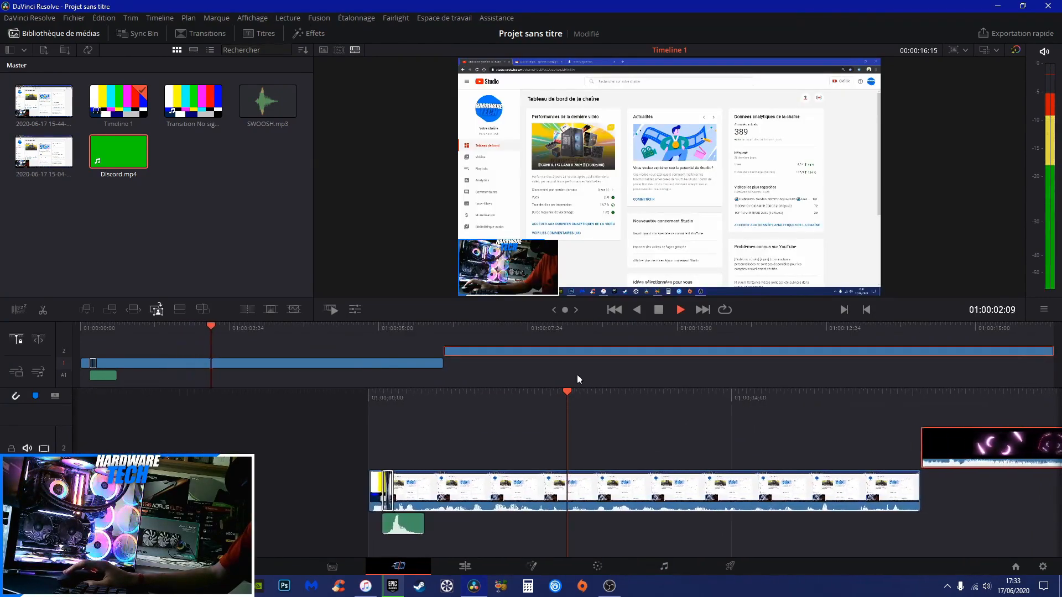
{"action": "left_click_drag", "start_coordinate": [545, 415], "coordinate": [263, 423]}
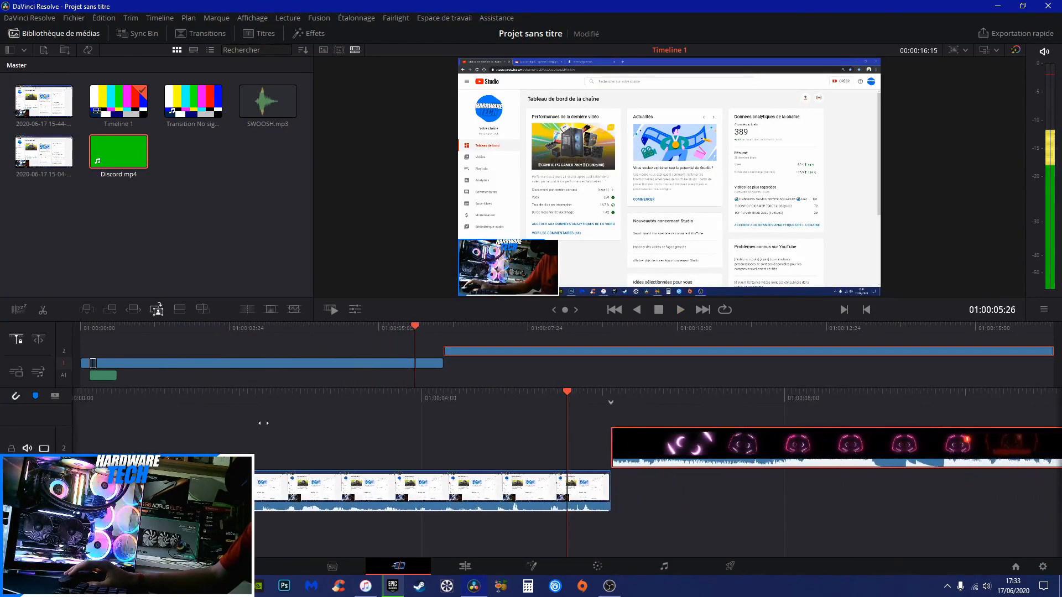
Examine the separate audio tracks and their mixer channels on the Fairlight page, then return to the Cut page.
{"action": "left_click", "coordinate": [665, 566]}
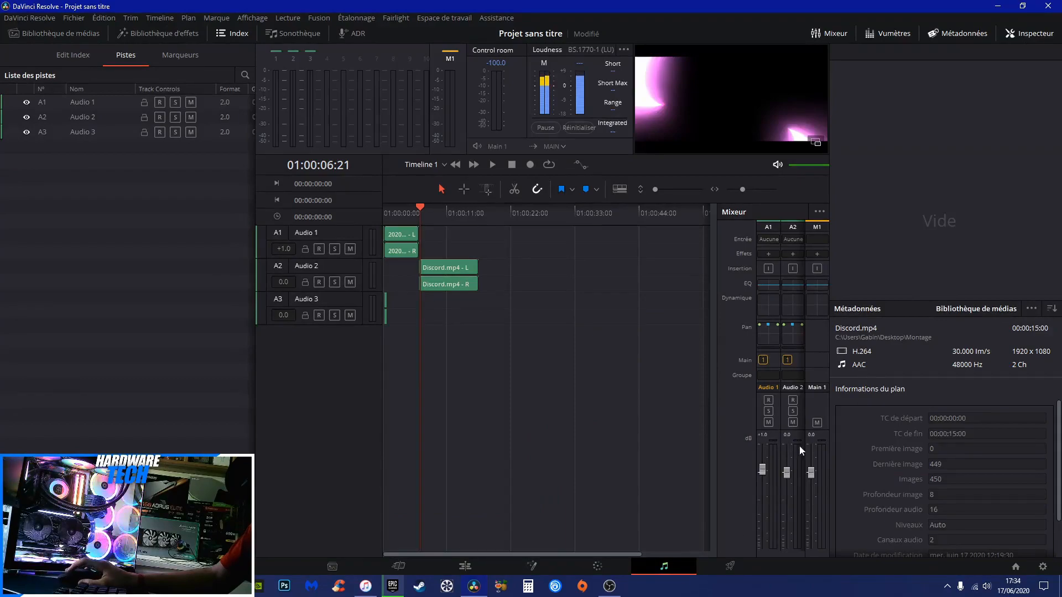
{"action": "left_click", "coordinate": [398, 567]}
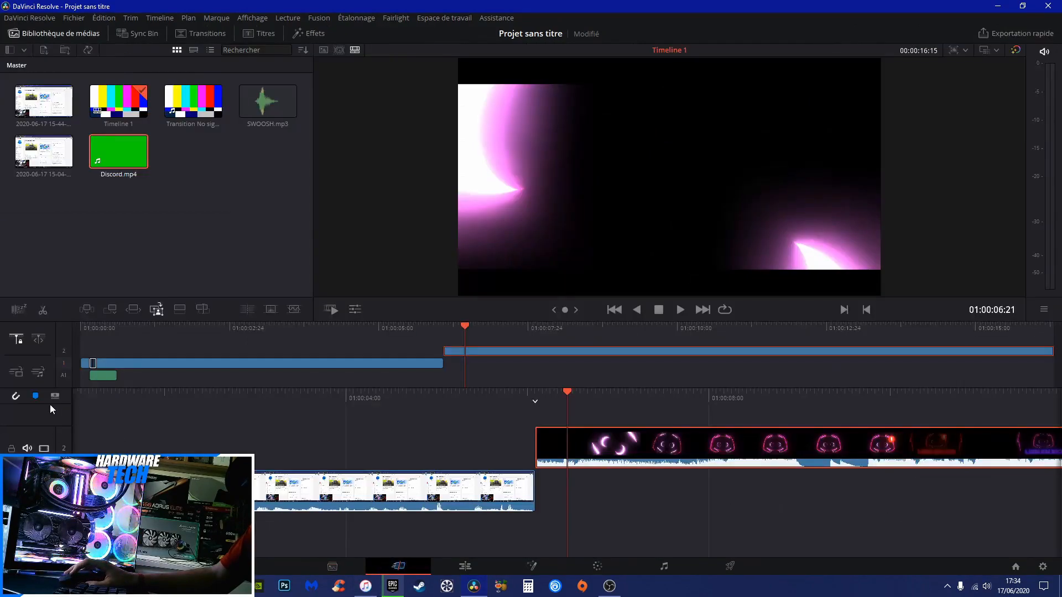
{"action": "left_click", "coordinate": [665, 567]}
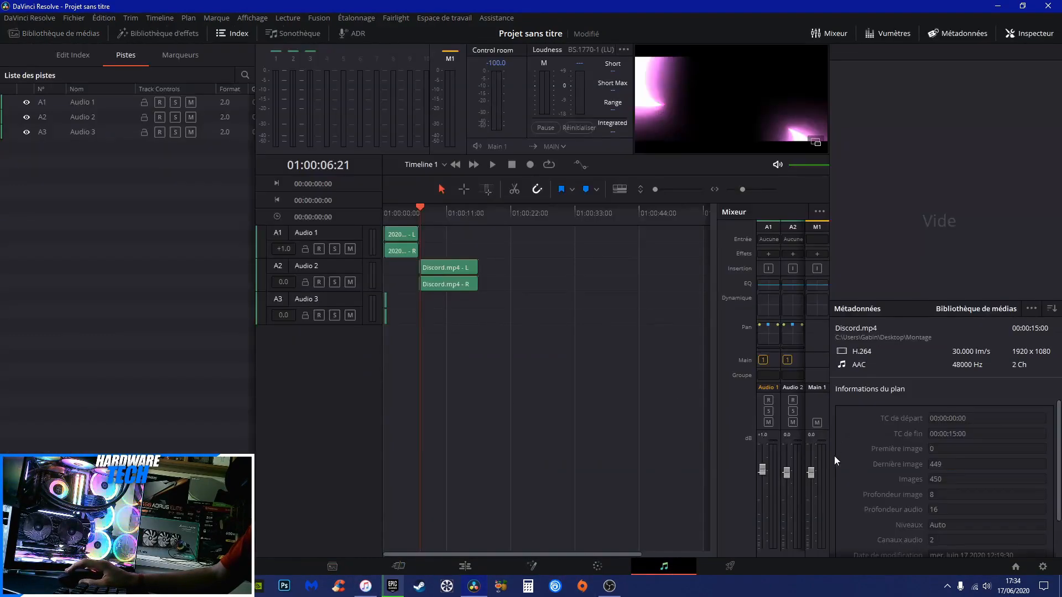
{"action": "key", "text": "shift+3"}
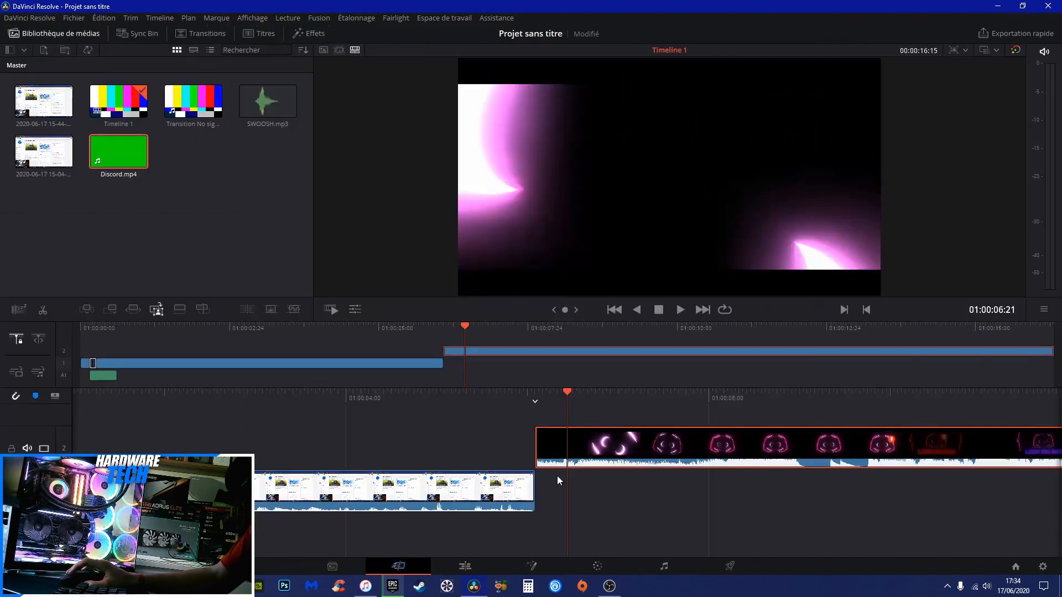
Split the Discord clip at 01:00:07:35, delete the part before it and move the rest back to the screen recording's end.
{"action": "key", "text": "space"}
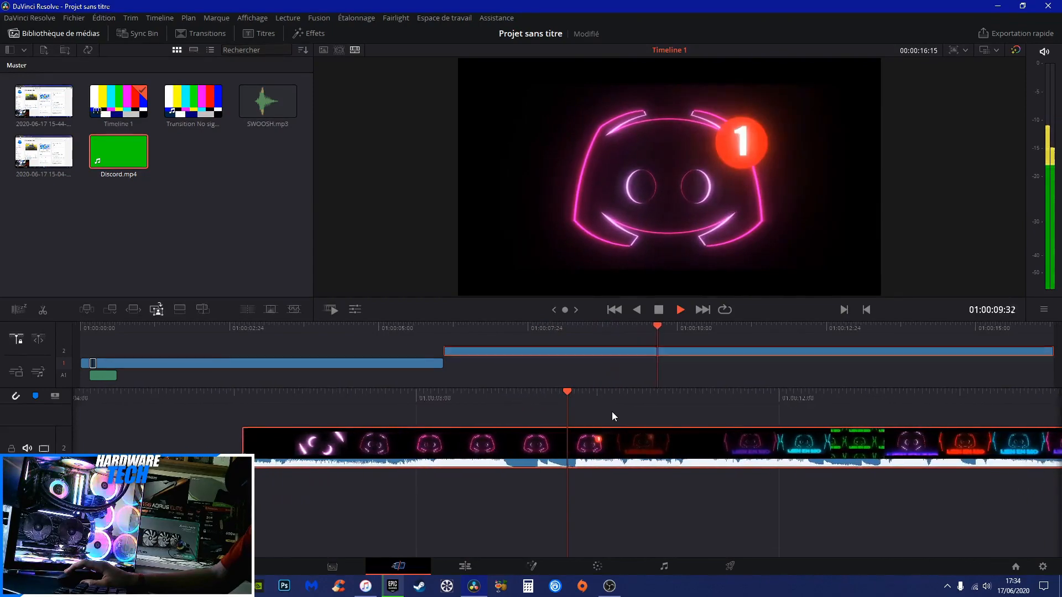
{"action": "left_click_drag", "start_coordinate": [318, 395], "coordinate": [553, 392]}
{"action": "left_click", "coordinate": [43, 310]}
{"action": "key", "text": "Delete"}
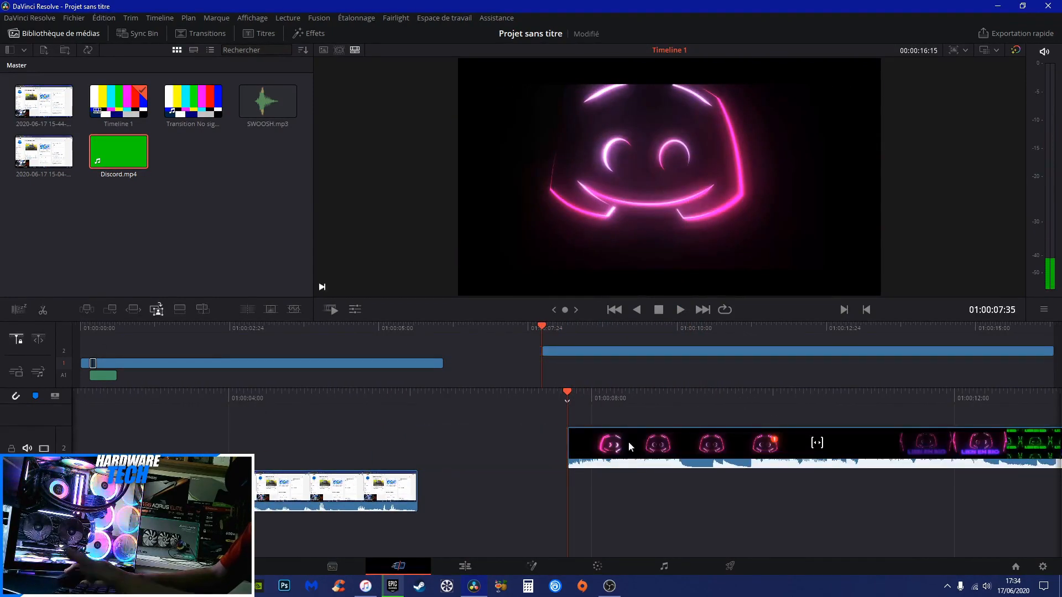
{"action": "left_click_drag", "start_coordinate": [629, 442], "coordinate": [480, 446]}
Play the Discord clip, split it at 01:00:10:31 and delete its remainder.
{"action": "key", "text": "space"}
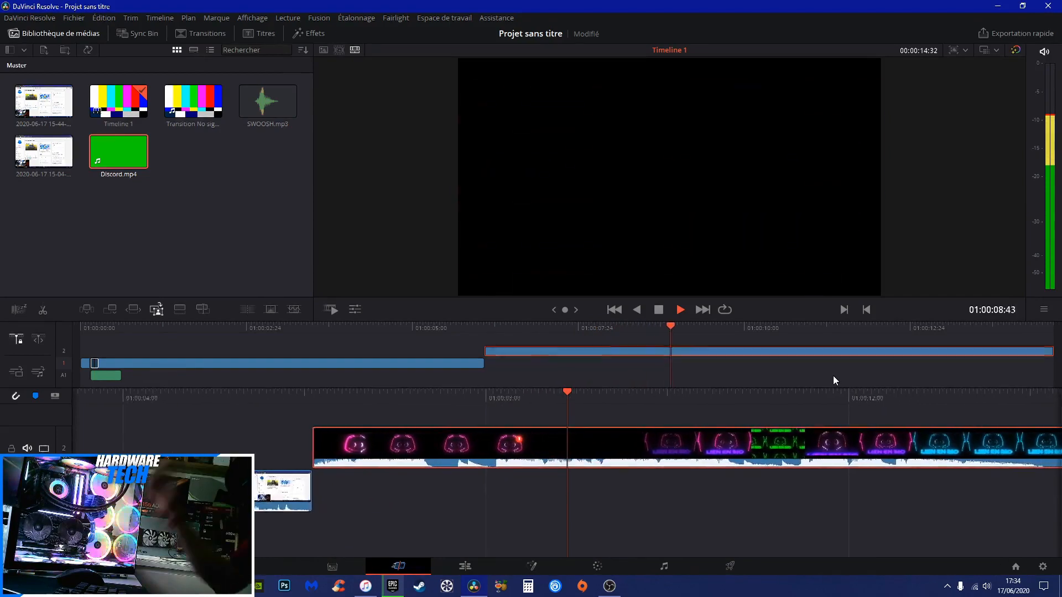
{"action": "key", "text": "space"}
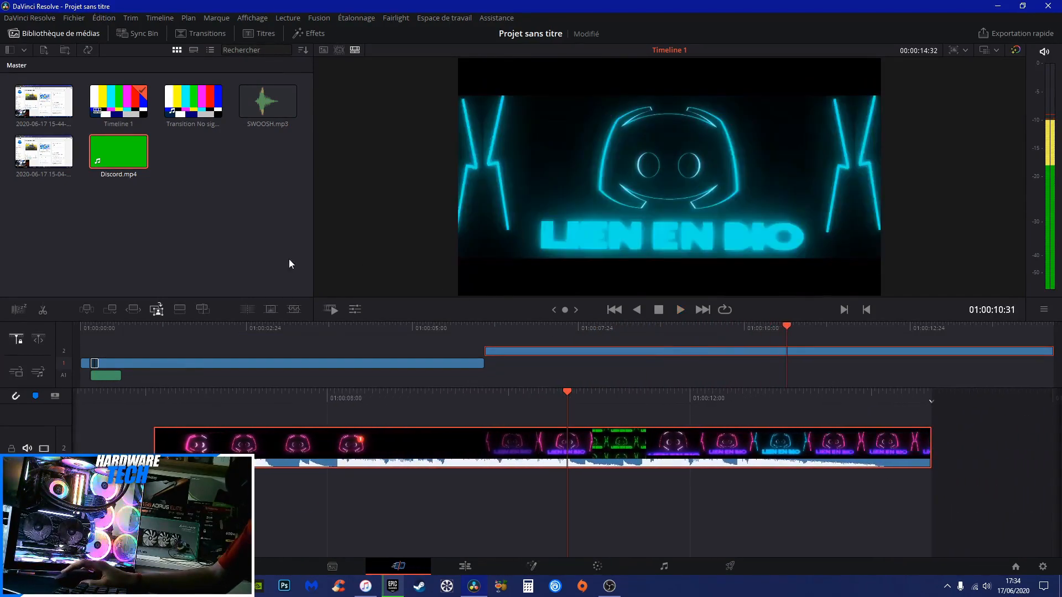
{"action": "key", "text": "ctrl+b"}
{"action": "key", "text": "Delete"}
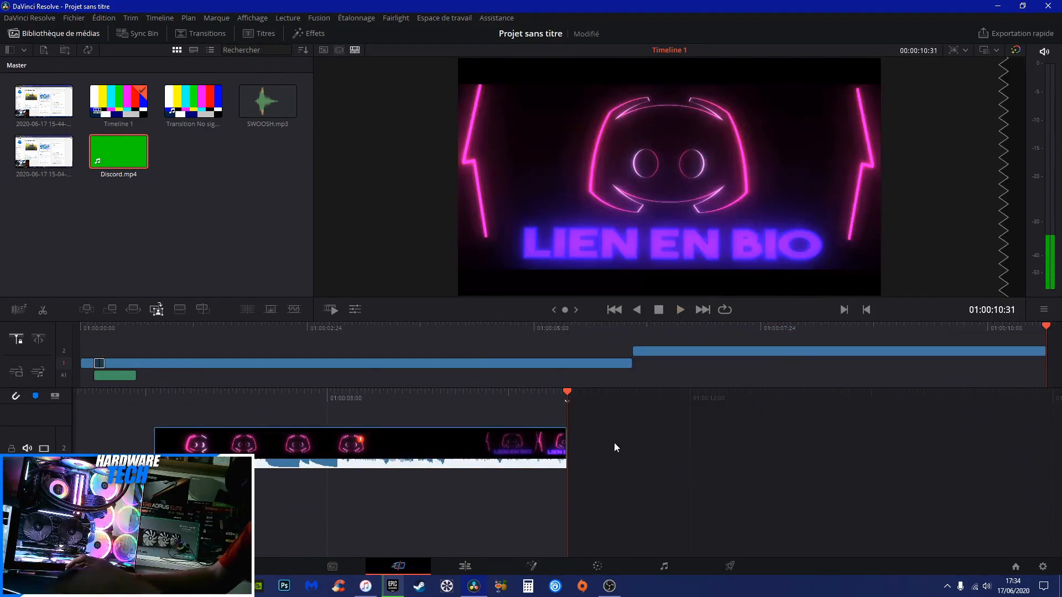
Add INTRO.mp4 to the first video track after the Discord clip, with a short cut-off end piece of Discord just before it.
{"action": "left_click_drag", "start_coordinate": [536, 224], "coordinate": [635, 487]}
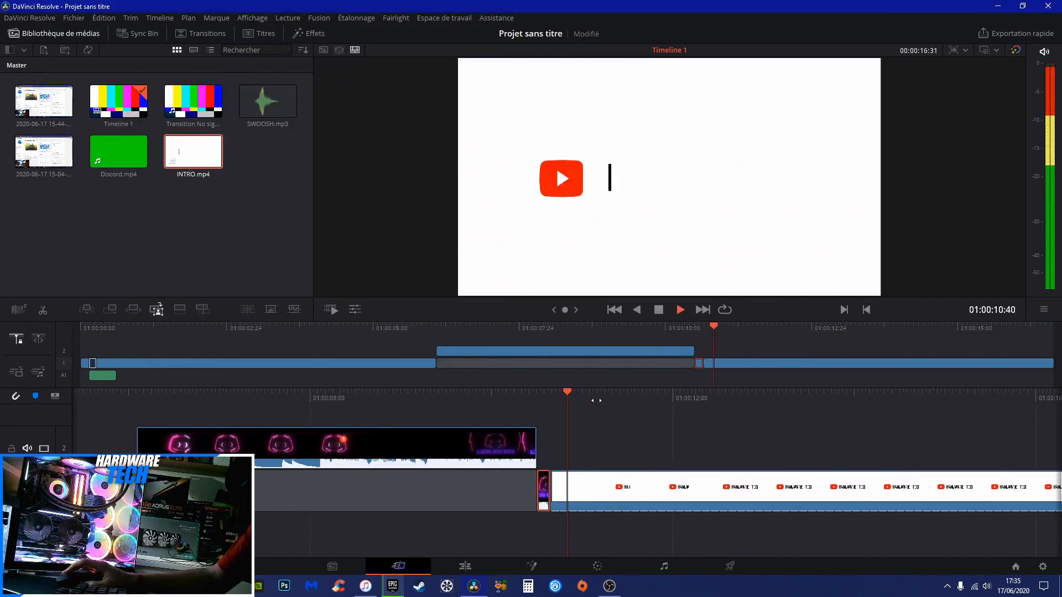
{"action": "key", "text": "space"}
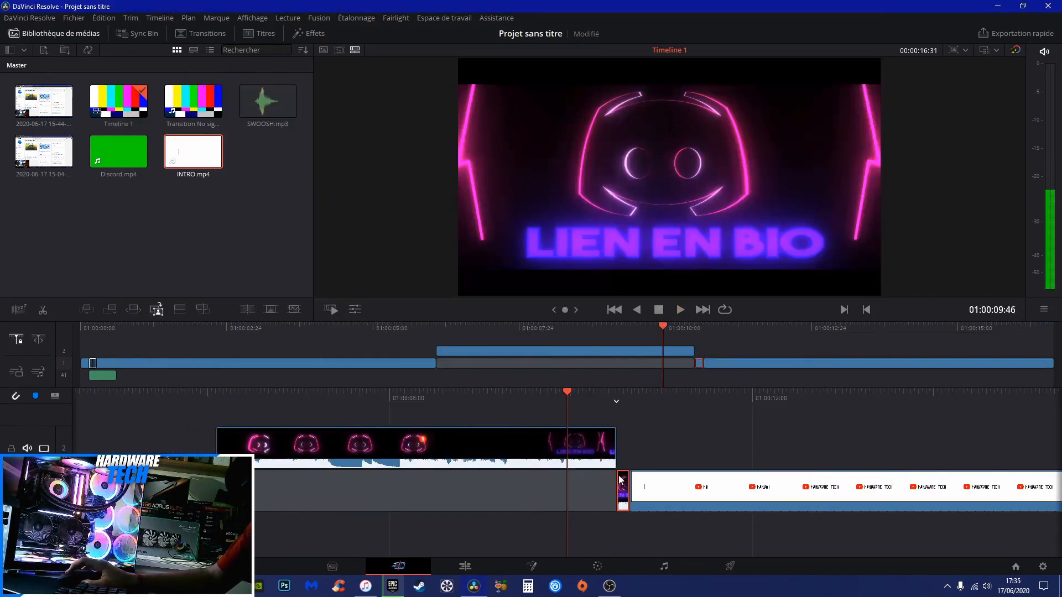
{"action": "left_click_drag", "start_coordinate": [643, 472], "coordinate": [692, 487]}
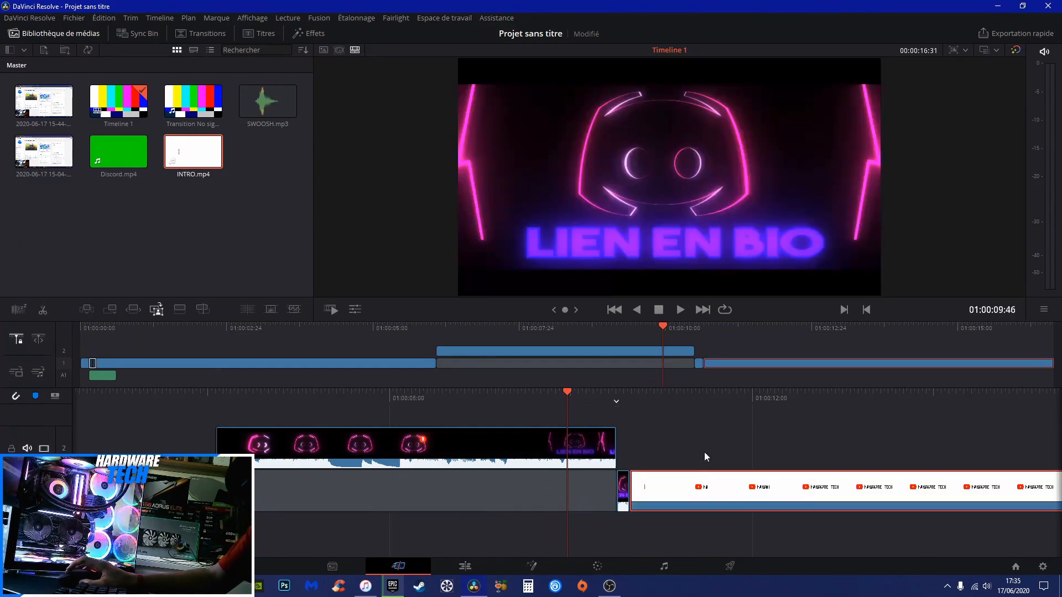
Play back the passage from the Discord clip into the intro.
{"action": "key", "text": "space"}
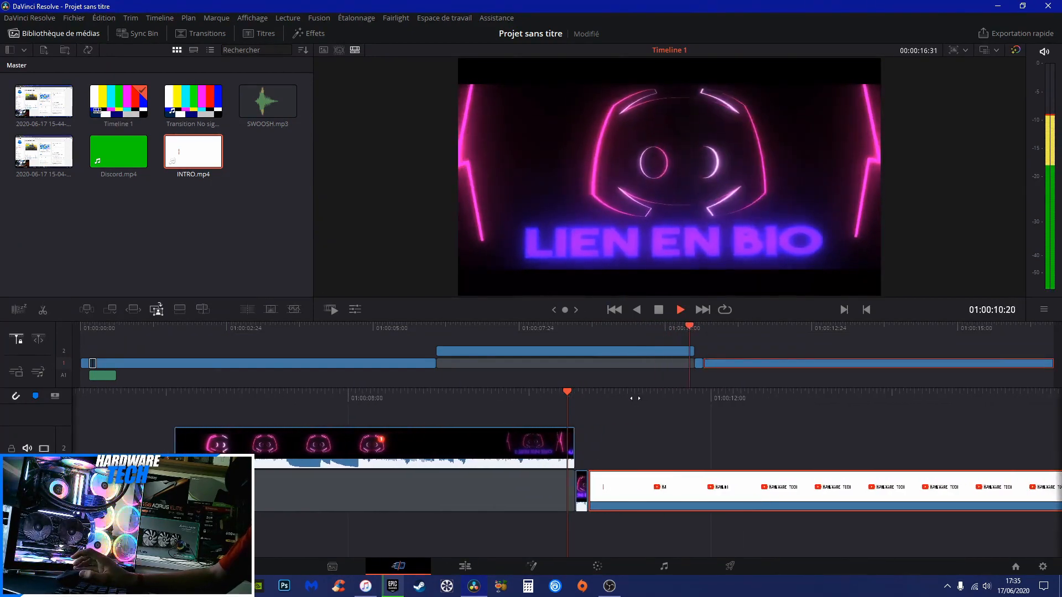
{"action": "key", "text": "space"}
{"action": "left_click_drag", "start_coordinate": [562, 393], "coordinate": [689, 397]}
{"action": "key", "text": "space"}
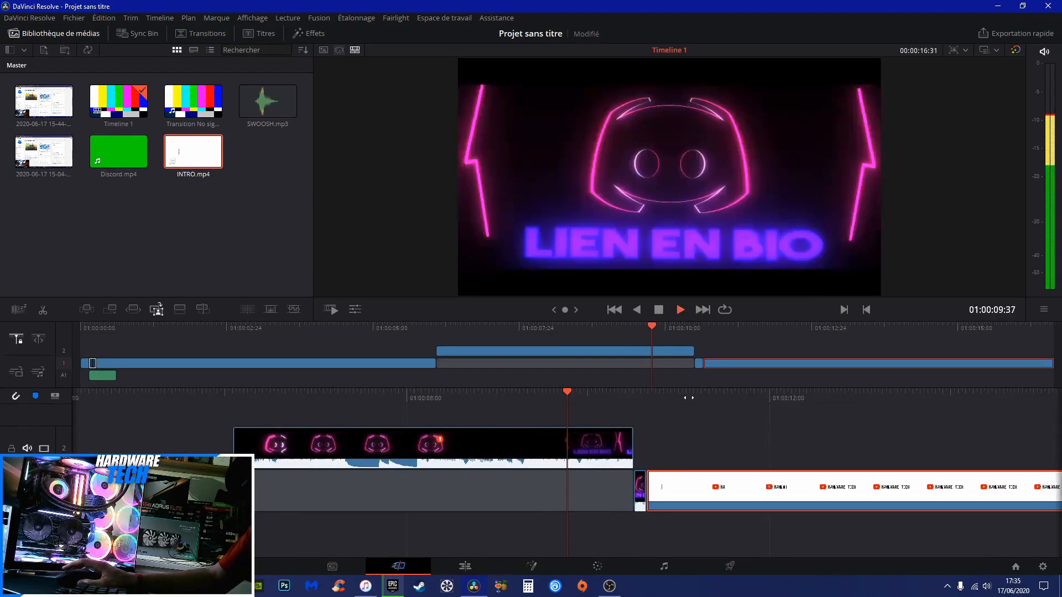
{"action": "key", "text": "space"}
Apply a Fondu flou transition between the short Discord piece and INTRO.mp4, with SWOOSH.mp3 beneath it, and play it back.
{"action": "left_click", "coordinate": [200, 34]}
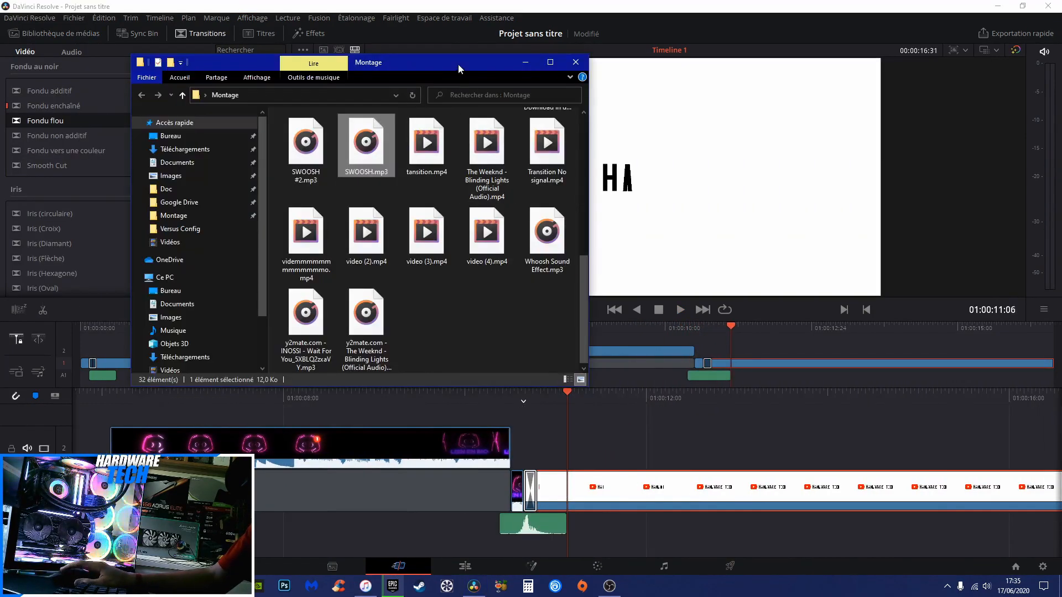
{"action": "left_click_drag", "start_coordinate": [594, 398], "coordinate": [665, 398]}
{"action": "key", "text": "space"}
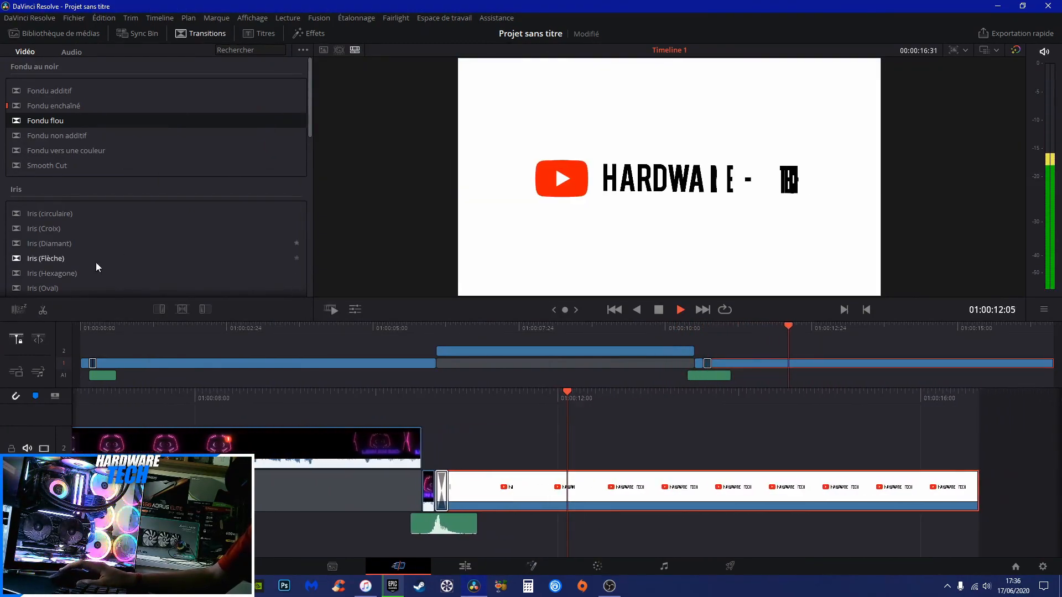
Split INTRO.mp4 at 01:00:13:16 and delete its remainder.
{"action": "left_click", "coordinate": [43, 311]}
{"action": "left_click", "coordinate": [629, 501]}
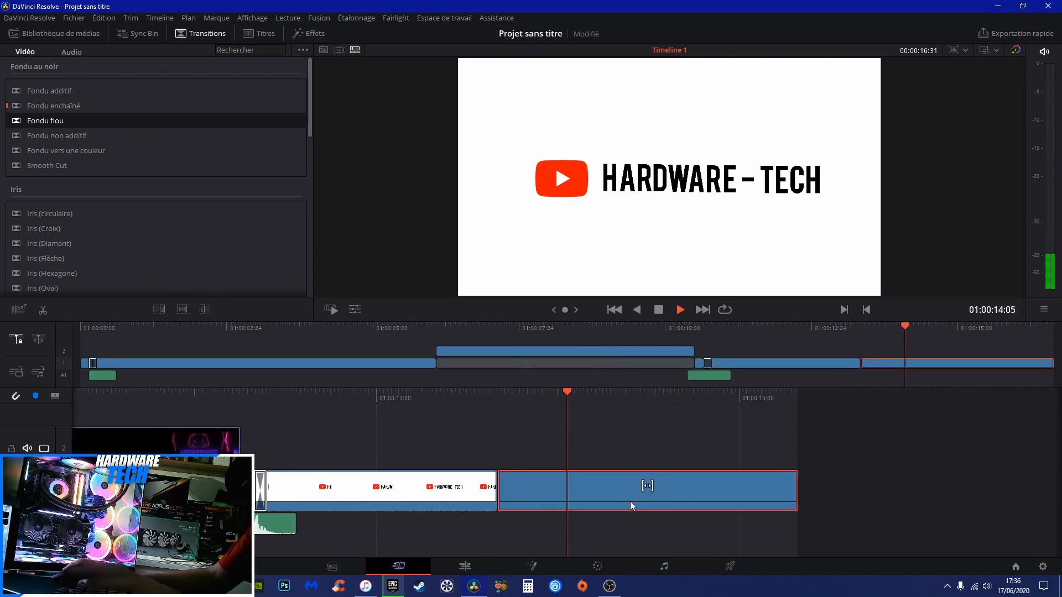
{"action": "key", "text": "Delete"}
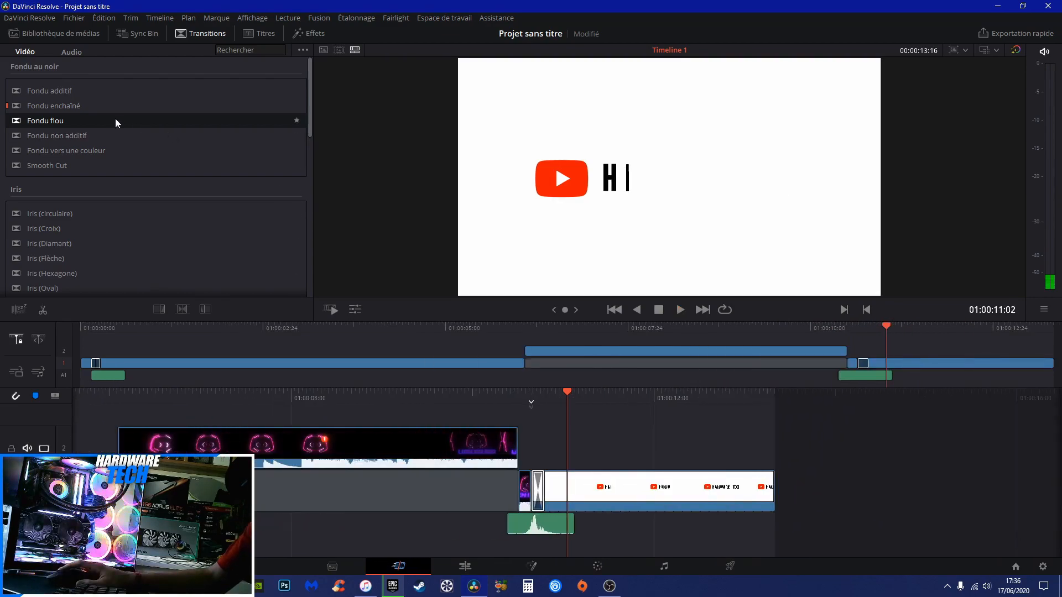
Apply a Fondu flou transition to the end of INTRO.mp4, play it and shorten it to a brief closing blur.
{"action": "left_click_drag", "start_coordinate": [116, 119], "coordinate": [753, 496]}
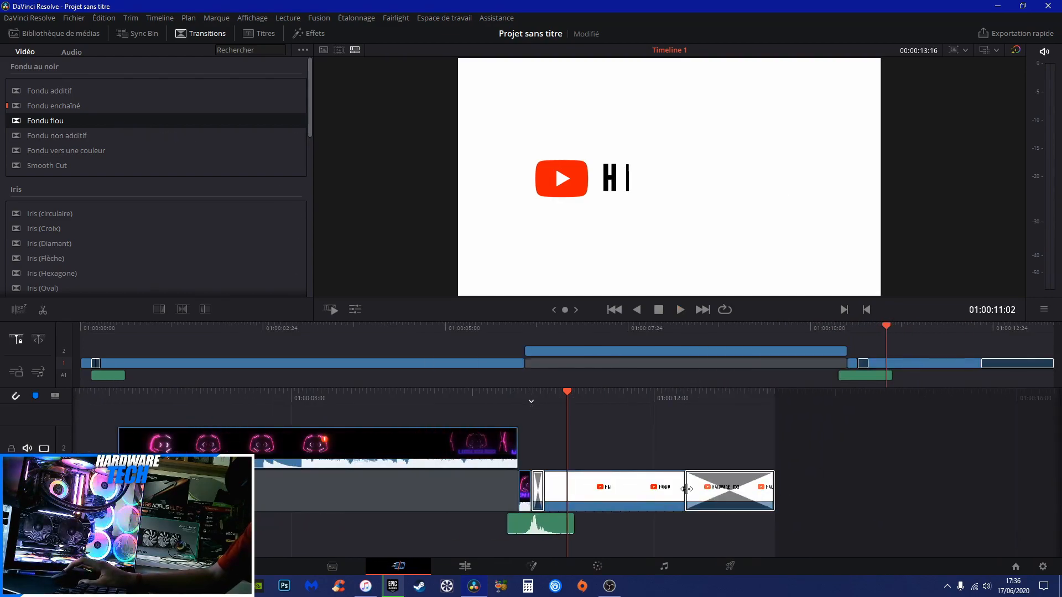
{"action": "mouse_move", "coordinate": [686, 488]}
{"action": "left_mouse_down"}
{"action": "mouse_move", "coordinate": [766, 493]}
{"action": "mouse_move", "coordinate": [682, 494]}
{"action": "left_mouse_up"}
{"action": "key", "text": "space"}
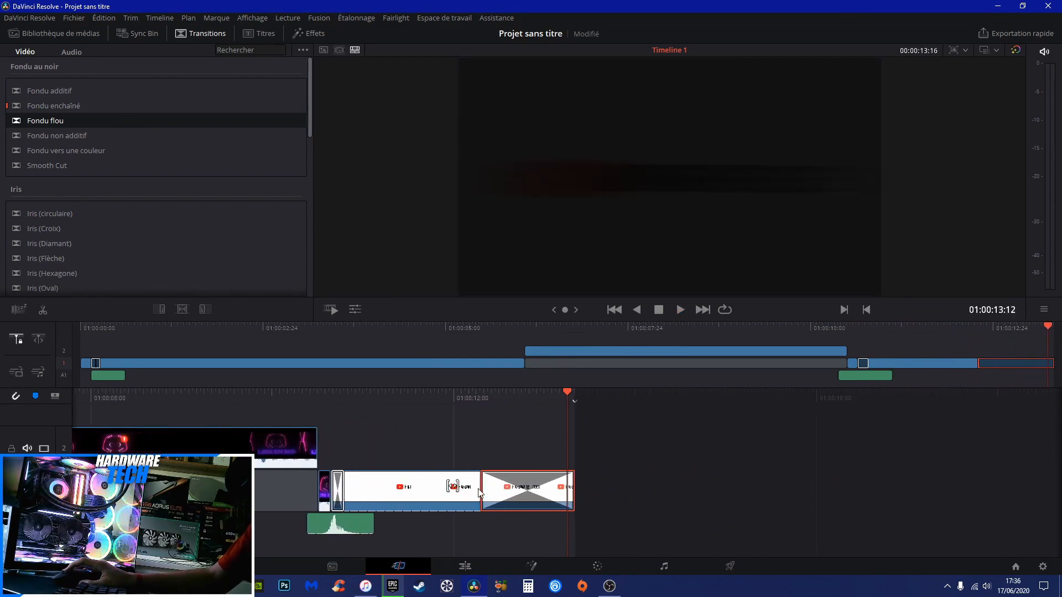
{"action": "left_click_drag", "start_coordinate": [479, 493], "coordinate": [564, 407]}
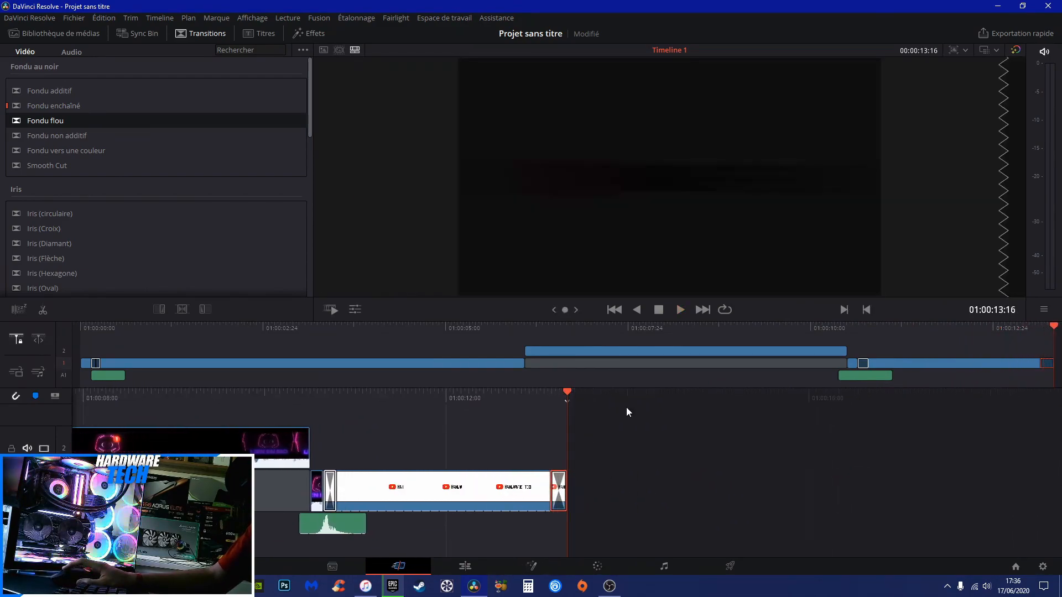
{"action": "left_click", "coordinate": [149, 586]}
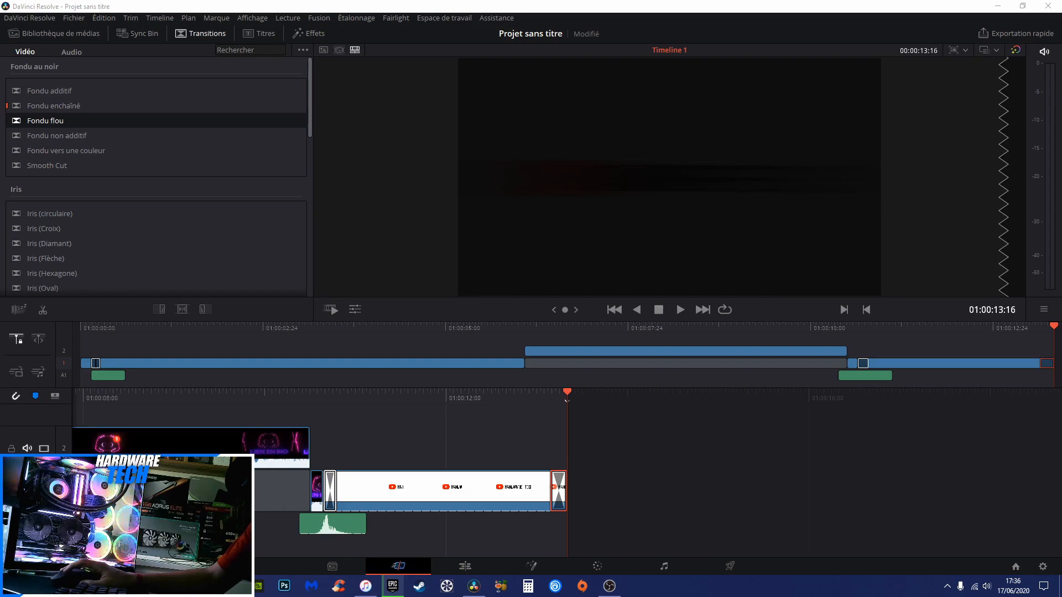
{"action": "left_click_drag", "start_coordinate": [128, 514], "coordinate": [575, 481]}
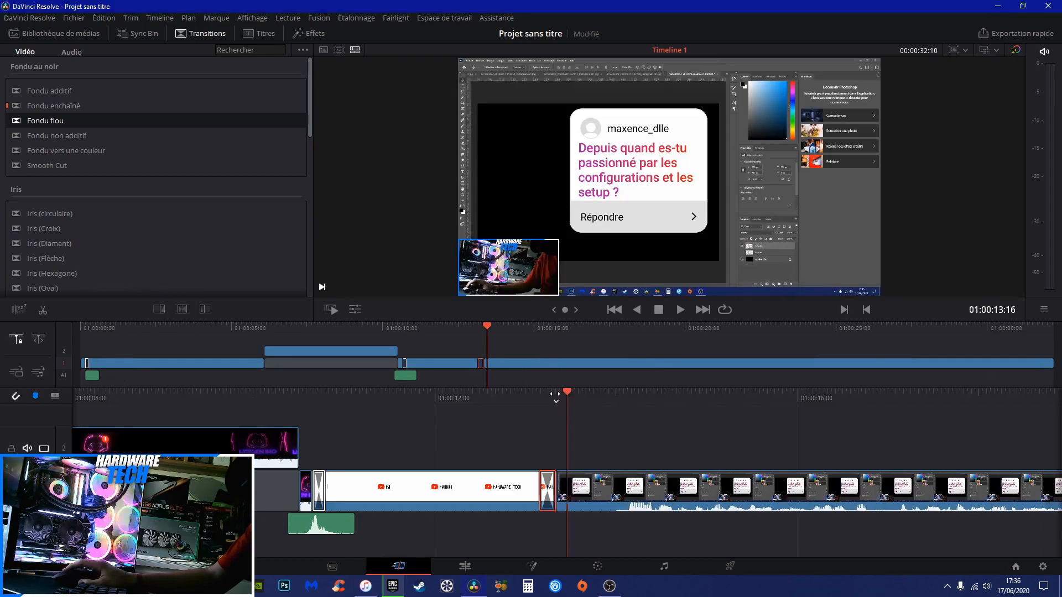
{"action": "key", "text": "space"}
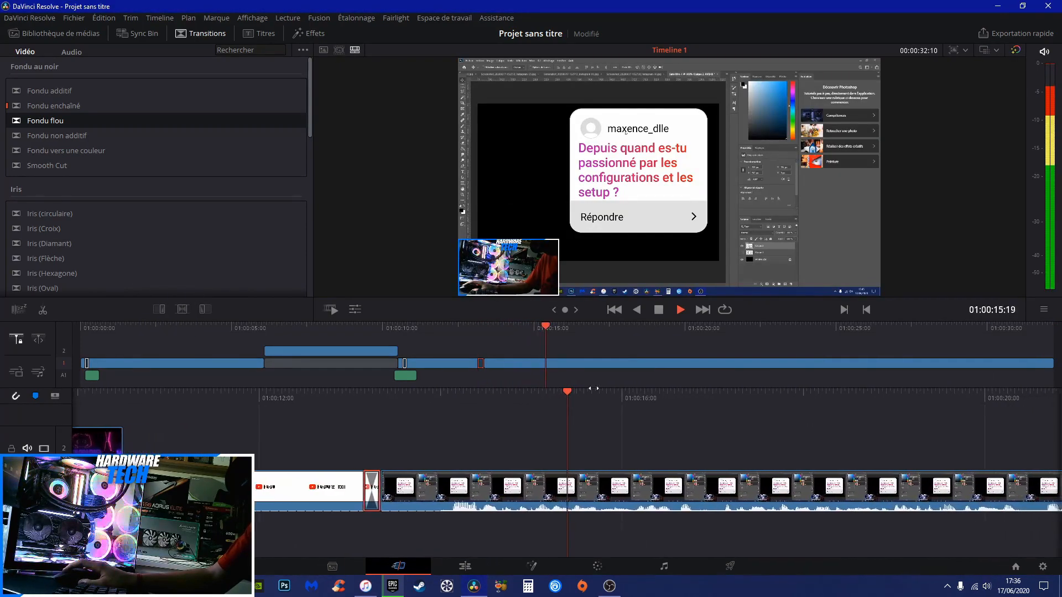
Cut out a short passage of the 15-45-28 clip at about 01:00:16:00 and delete it.
{"action": "left_click_drag", "start_coordinate": [647, 404], "coordinate": [687, 405]}
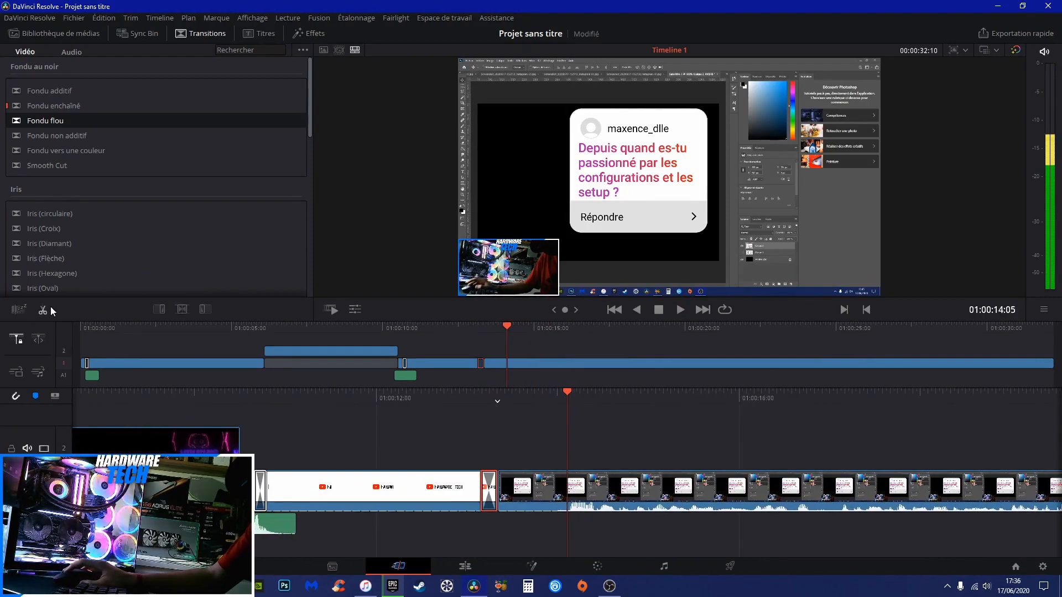
{"action": "key", "text": "space"}
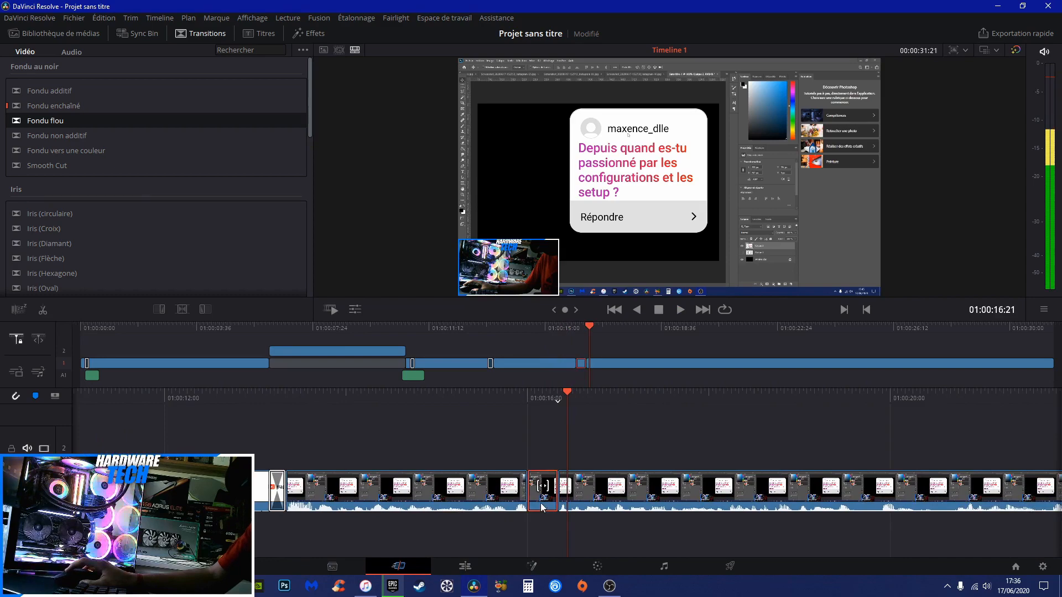
{"action": "key", "text": "Delete"}
Play on through the clip, then split off a brief passage shortly before 01:00:19:32 and delete it.
{"action": "key", "text": "space"}
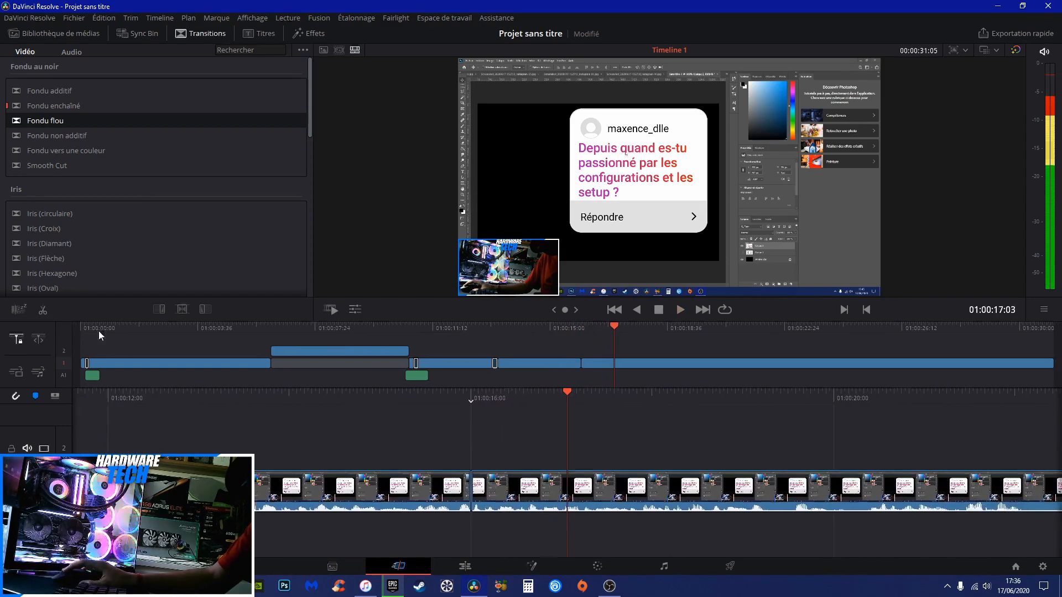
{"action": "key", "text": "space"}
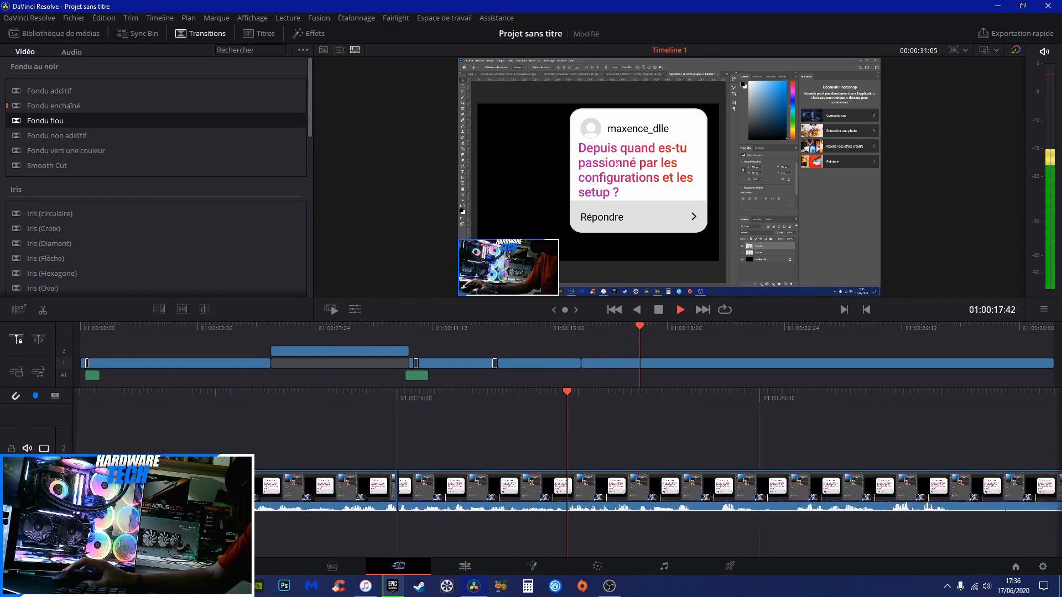
{"action": "key", "text": "space"}
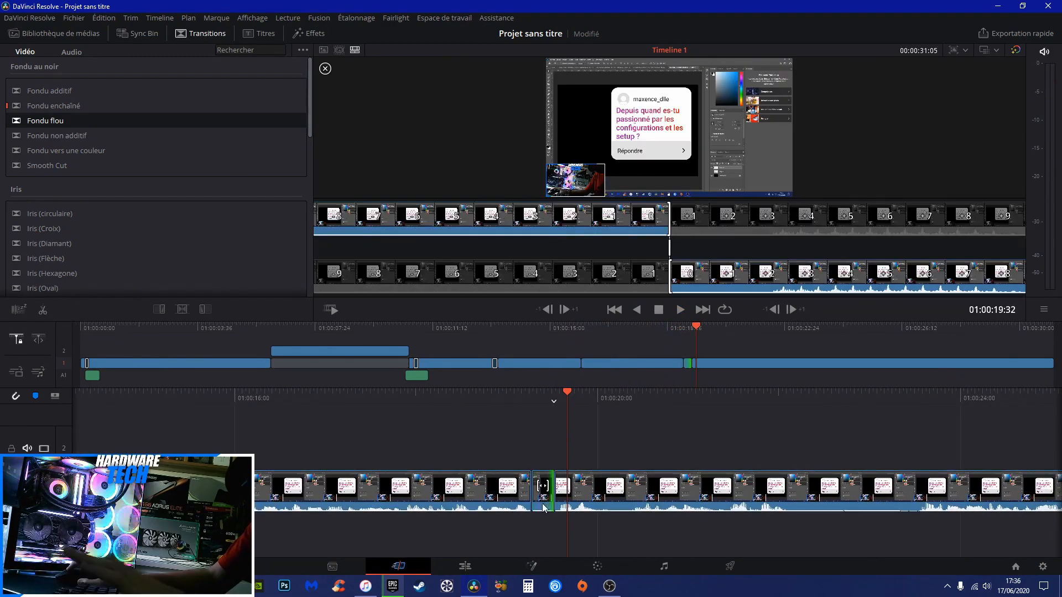
{"action": "left_click", "coordinate": [542, 508]}
{"action": "key", "text": "Delete"}
Place the Champagne Ocean music MP3 on its own audio track beneath the end of the last clip and play it.
{"action": "left_click_drag", "start_coordinate": [696, 326], "coordinate": [991, 326]}
{"action": "key", "text": "End"}
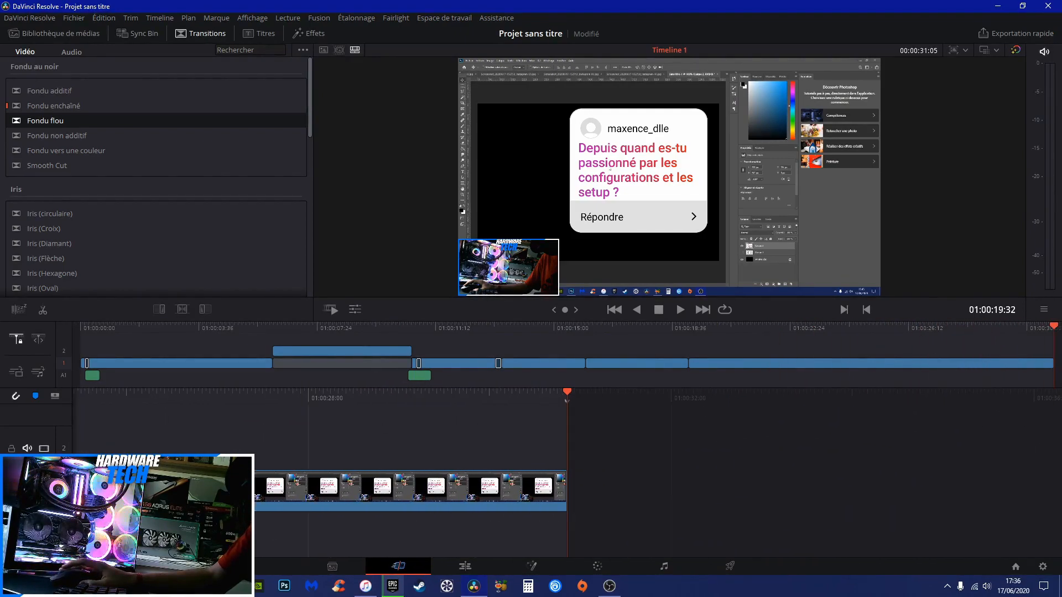
{"action": "left_click_drag", "start_coordinate": [305, 509], "coordinate": [265, 536]}
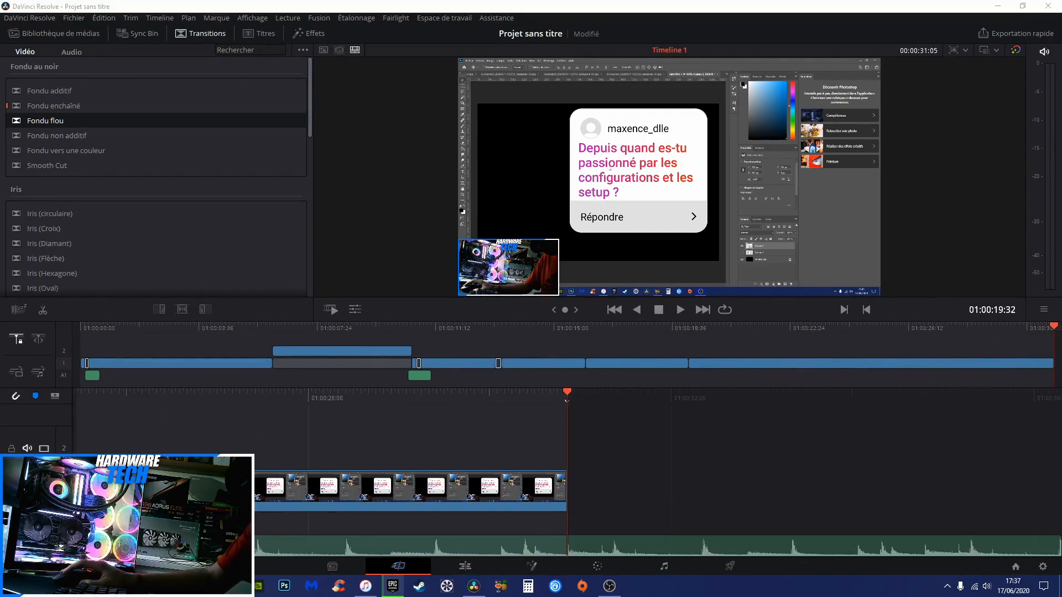
{"action": "key", "text": "space"}
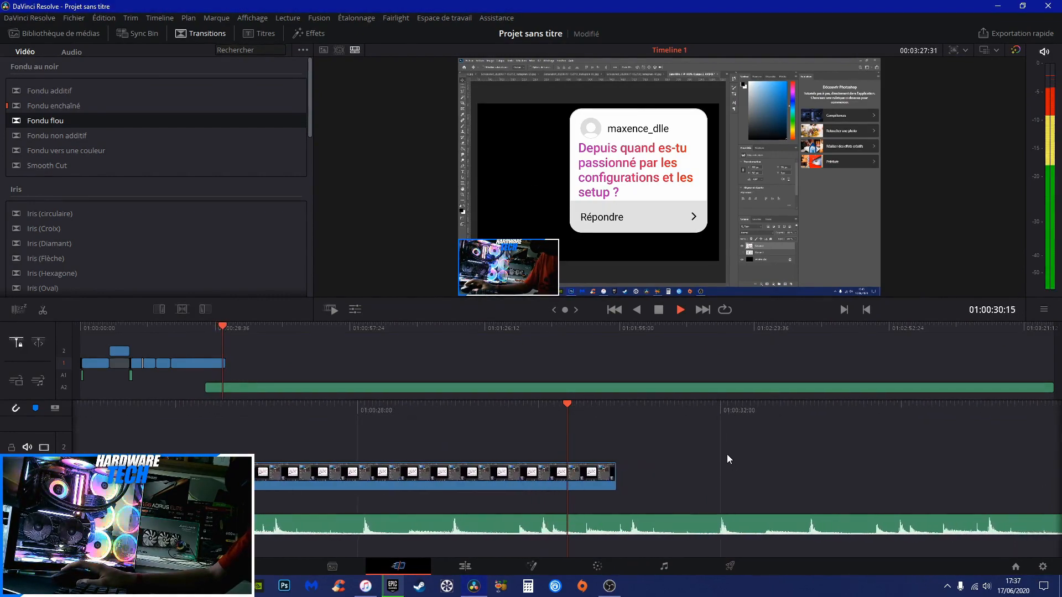
Lower the music track Audio 4 to about -5.4 dB in the Fairlight mixer.
{"action": "left_click", "coordinate": [663, 566]}
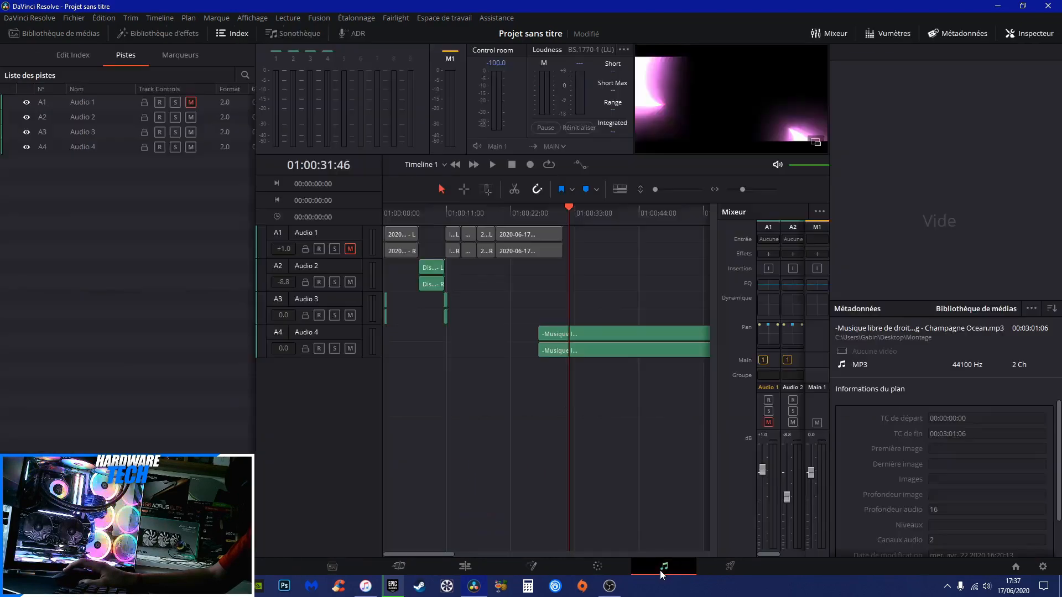
{"action": "scroll", "coordinate": [746, 508], "scroll_direction": "right", "scroll_amount": 2}
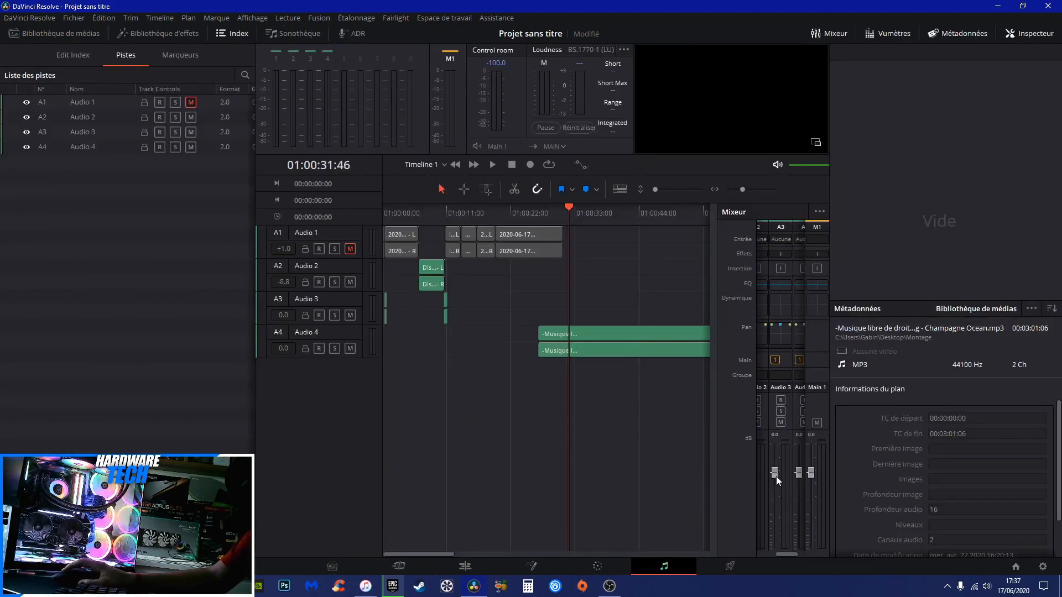
{"action": "scroll", "coordinate": [785, 476], "scroll_direction": "right", "scroll_amount": 1}
{"action": "left_click_drag", "start_coordinate": [787, 475], "coordinate": [789, 483]}
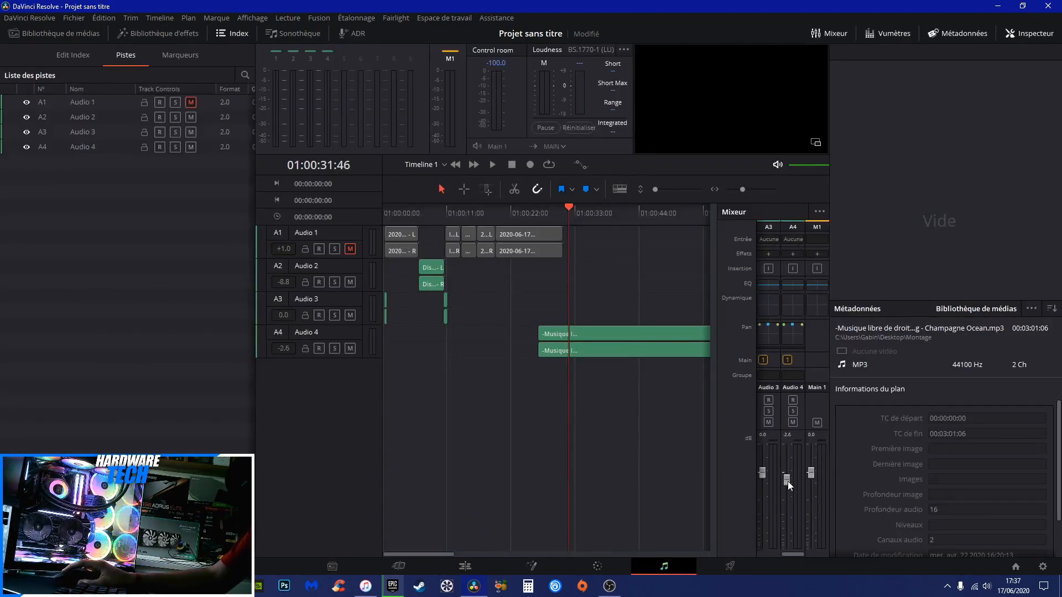
{"action": "left_click_drag", "start_coordinate": [790, 555], "coordinate": [642, 565]}
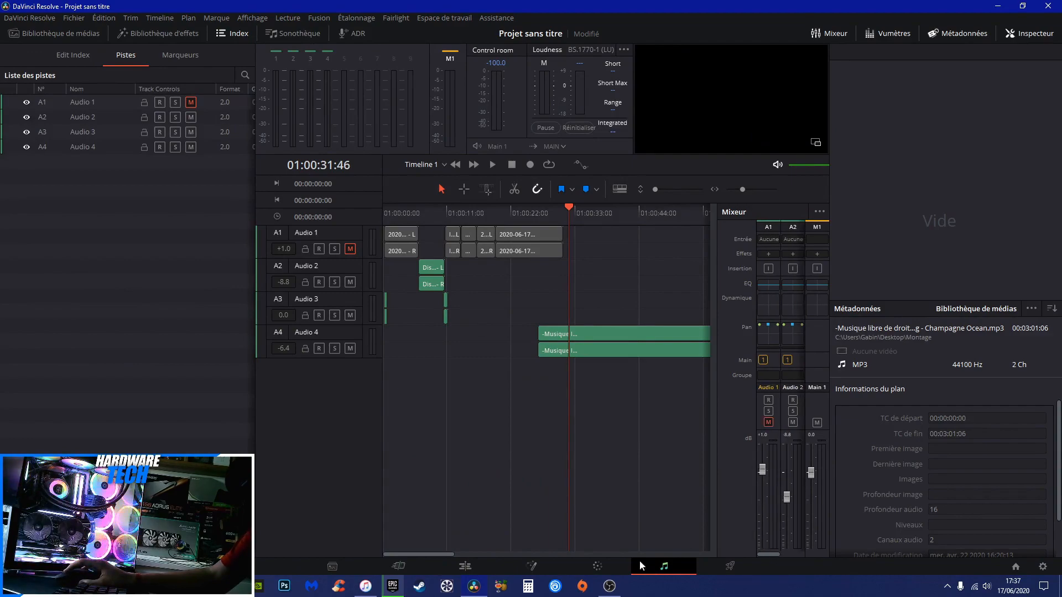
Return to the Cut page and place a Texte title on track 2 above the end of the last clip.
{"action": "left_click", "coordinate": [398, 565]}
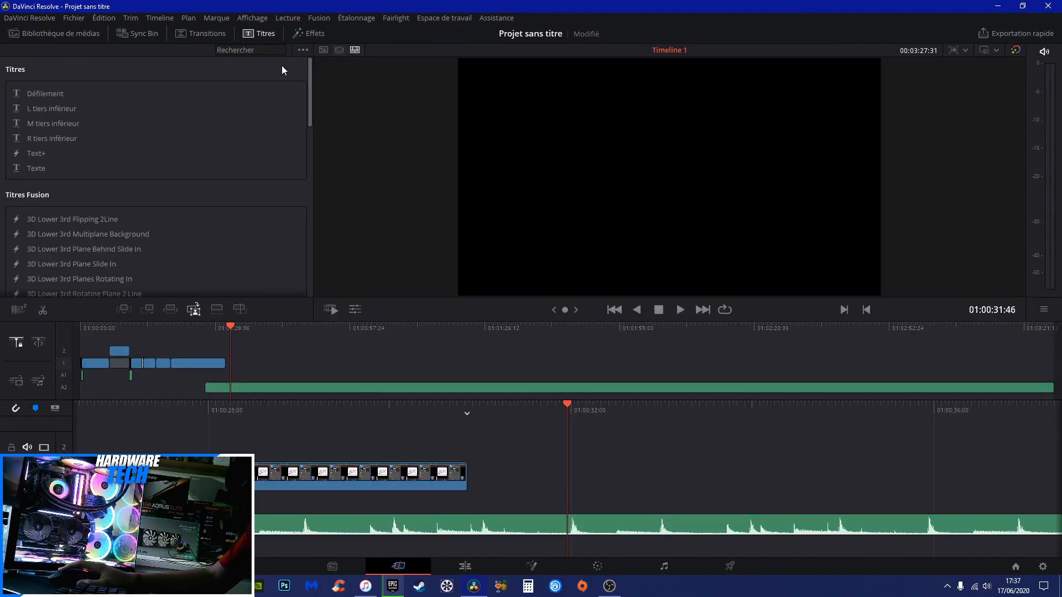
{"action": "left_click_drag", "start_coordinate": [66, 169], "coordinate": [261, 437]}
{"action": "left_click_drag", "start_coordinate": [326, 412], "coordinate": [566, 445]}
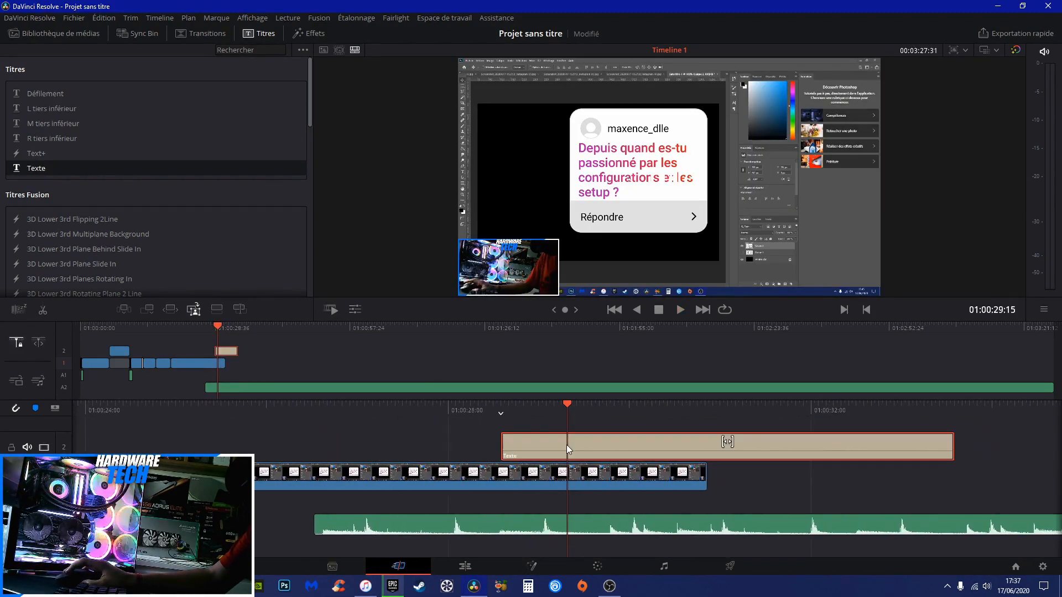
Open the title's inspector and set its font to Burbank Big Cd Bd.
{"action": "left_click", "coordinate": [355, 309]}
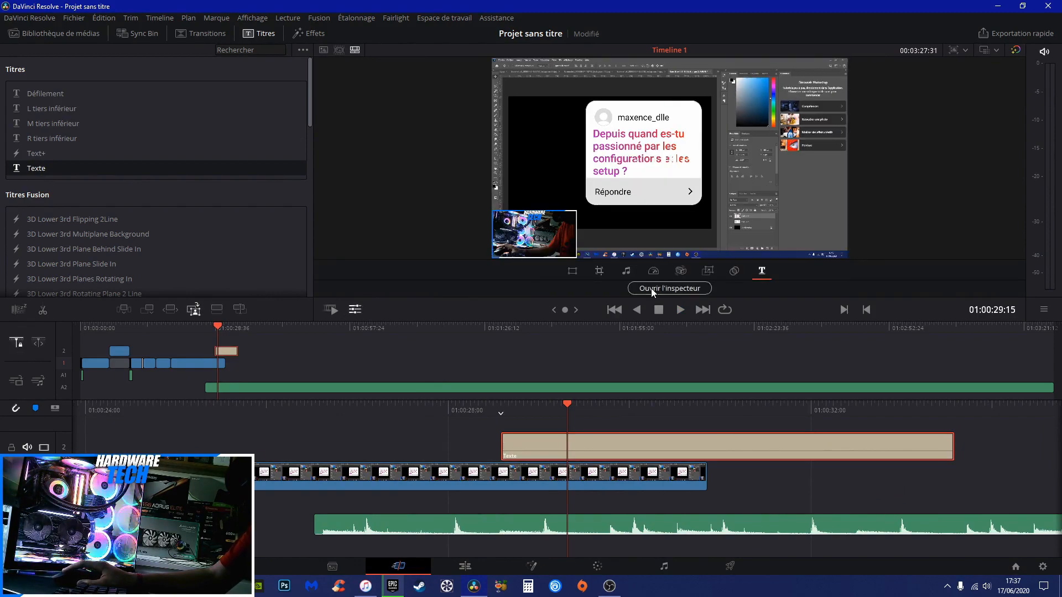
{"action": "left_click", "coordinate": [652, 292]}
{"action": "left_click", "coordinate": [577, 221]}
{"action": "scroll", "coordinate": [553, 387], "scroll_direction": "up", "scroll_amount": 15}
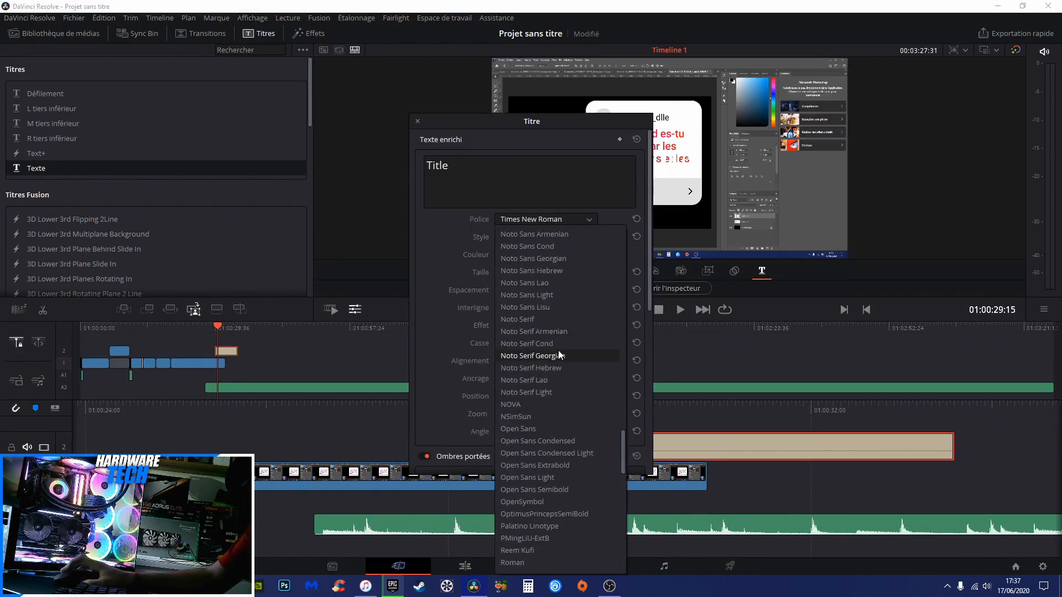
{"action": "scroll", "coordinate": [564, 353], "scroll_direction": "up", "scroll_amount": 5}
{"action": "left_click", "coordinate": [532, 245]}
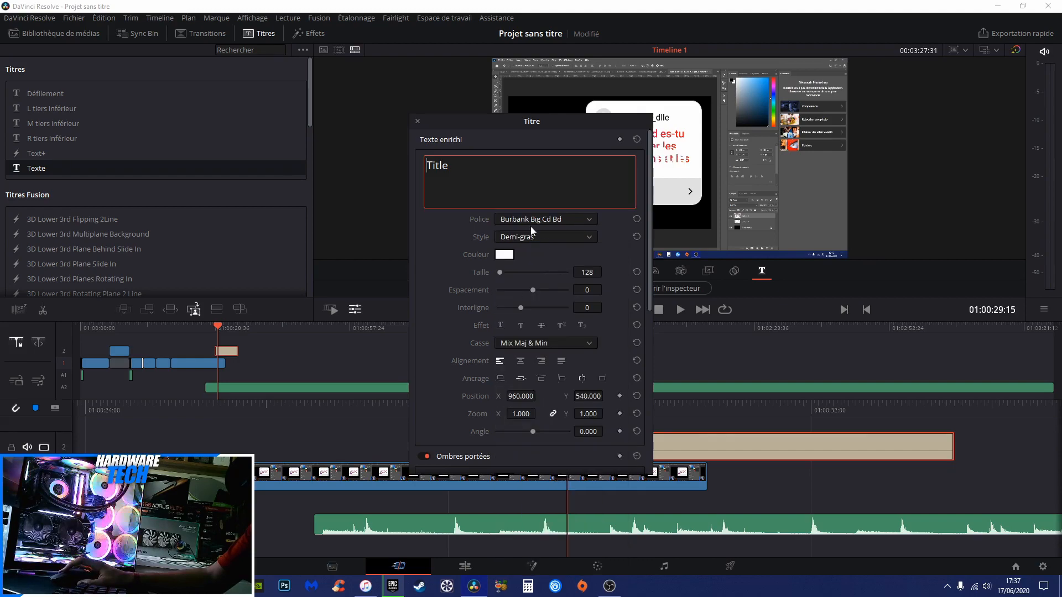
Change the title text to TEST and colour it red.
{"action": "type", "text": "T"}
{"action": "left_click", "coordinate": [504, 255]}
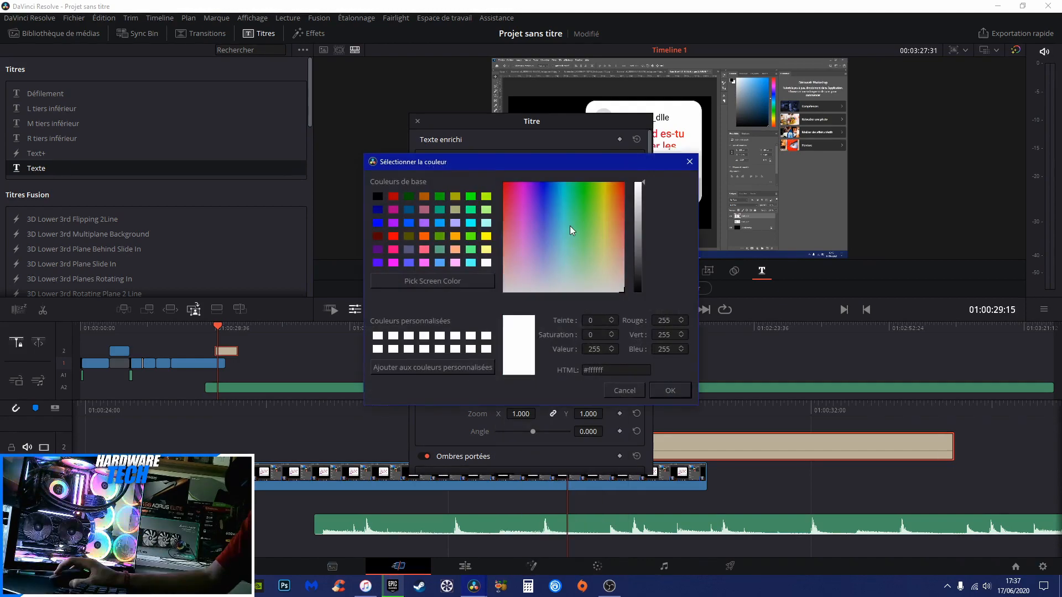
{"action": "left_click_drag", "start_coordinate": [519, 191], "coordinate": [504, 189]}
{"action": "key", "text": "Return"}
{"action": "left_click", "coordinate": [418, 121]}
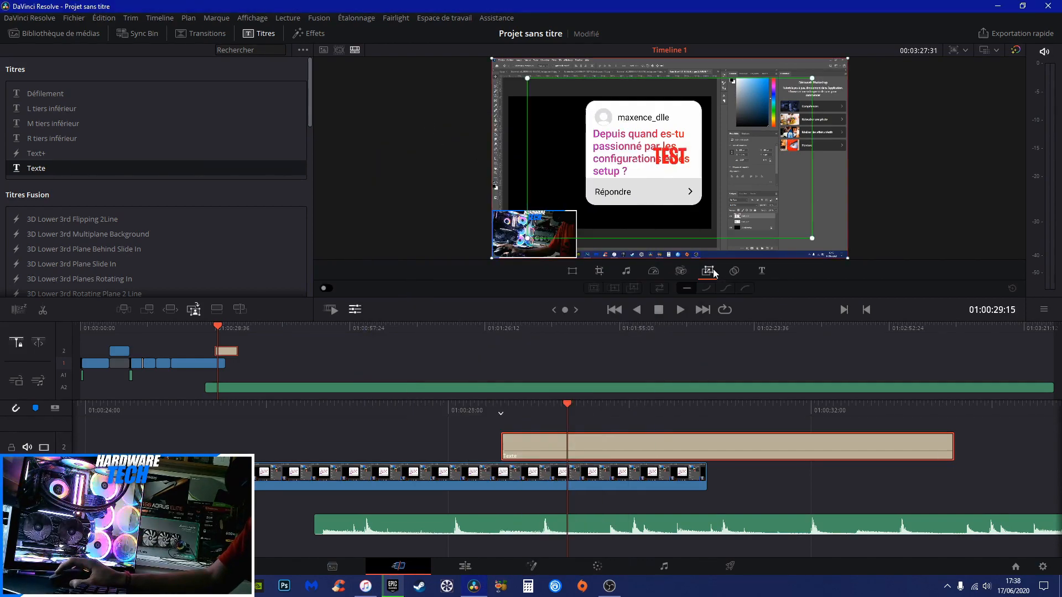
Apply a dynamic zoom to the title with its start frame shifted toward the image's upper right, and play it.
{"action": "left_click_drag", "start_coordinate": [664, 160], "coordinate": [759, 130]}
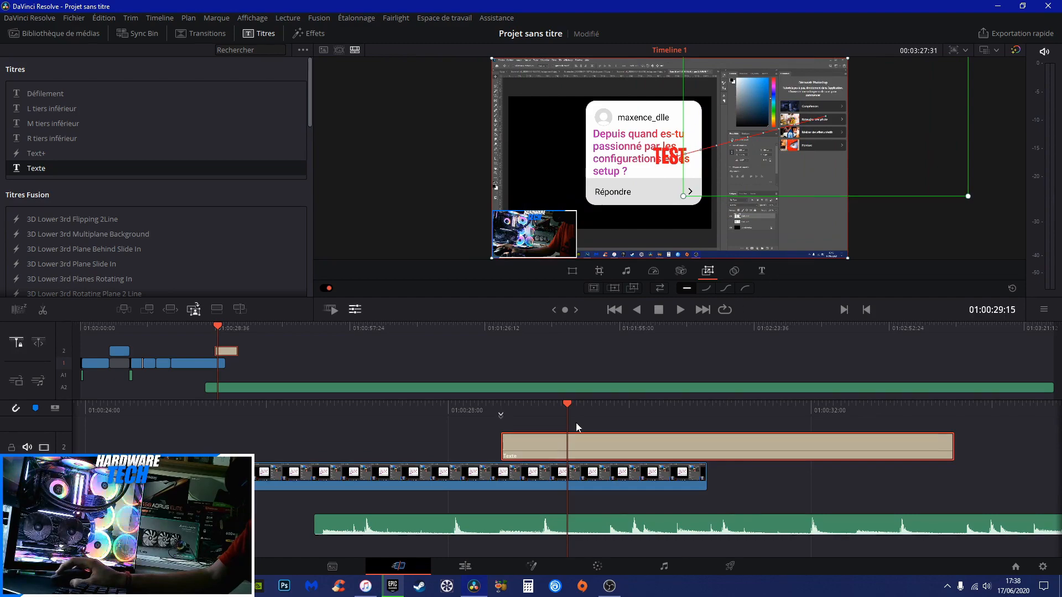
{"action": "left_click_drag", "start_coordinate": [575, 423], "coordinate": [682, 396]}
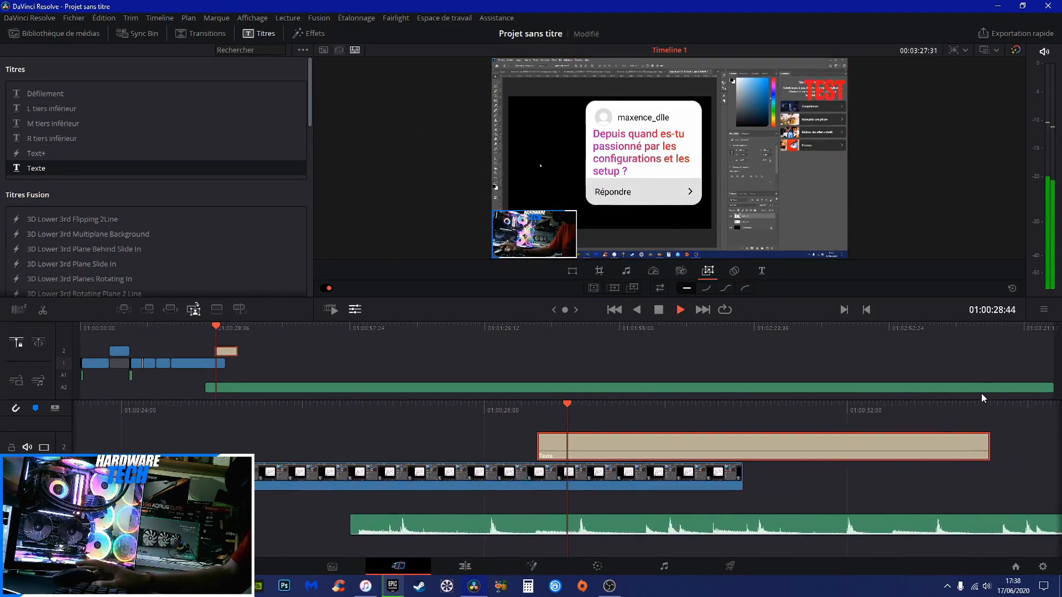
{"action": "left_click", "coordinate": [852, 400]}
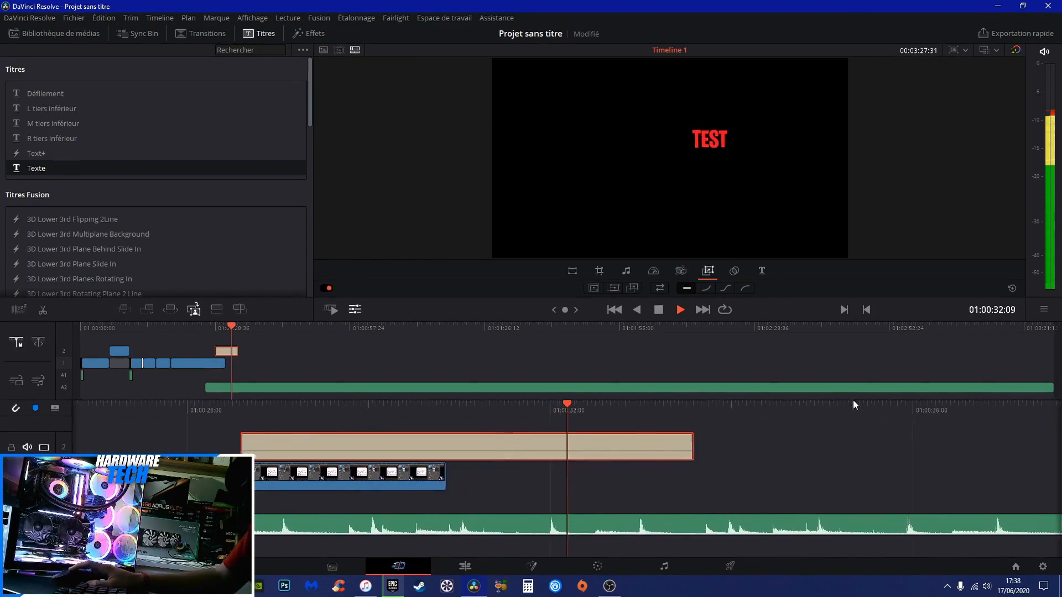
Shorten the TEST title to about one second and check it against the clip below.
{"action": "left_click_drag", "start_coordinate": [624, 455], "coordinate": [123, 452]}
{"action": "left_click_drag", "start_coordinate": [134, 411], "coordinate": [706, 411]}
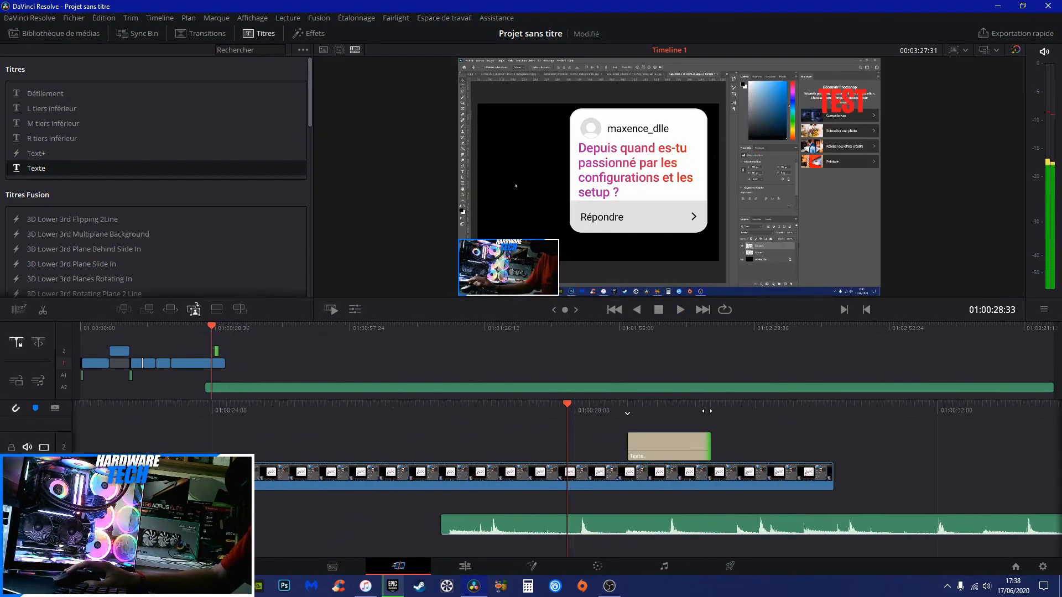
{"action": "left_click_drag", "start_coordinate": [576, 443], "coordinate": [502, 415]}
{"action": "left_click_drag", "start_coordinate": [618, 413], "coordinate": [656, 412]}
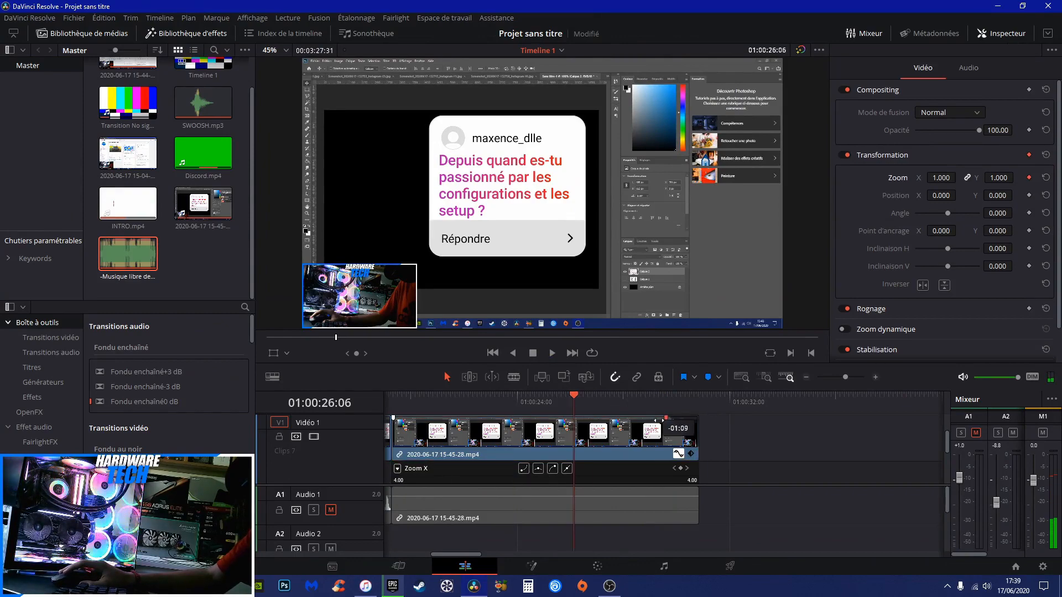
On the last clip's Zoom X curve, set a keyframe of about 0.81 near its start and a following one of about 1.67, then play it.
{"action": "left_click_drag", "start_coordinate": [583, 426], "coordinate": [559, 430]}
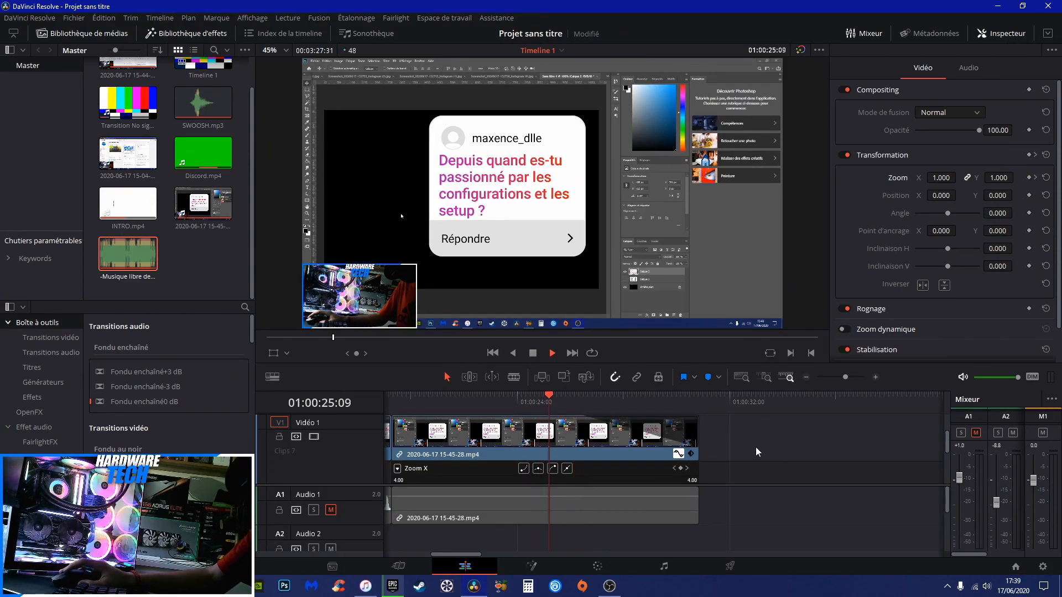
{"action": "scroll", "coordinate": [656, 449], "scroll_direction": "down", "scroll_amount": 2}
{"action": "left_click_drag", "start_coordinate": [574, 455], "coordinate": [422, 458]}
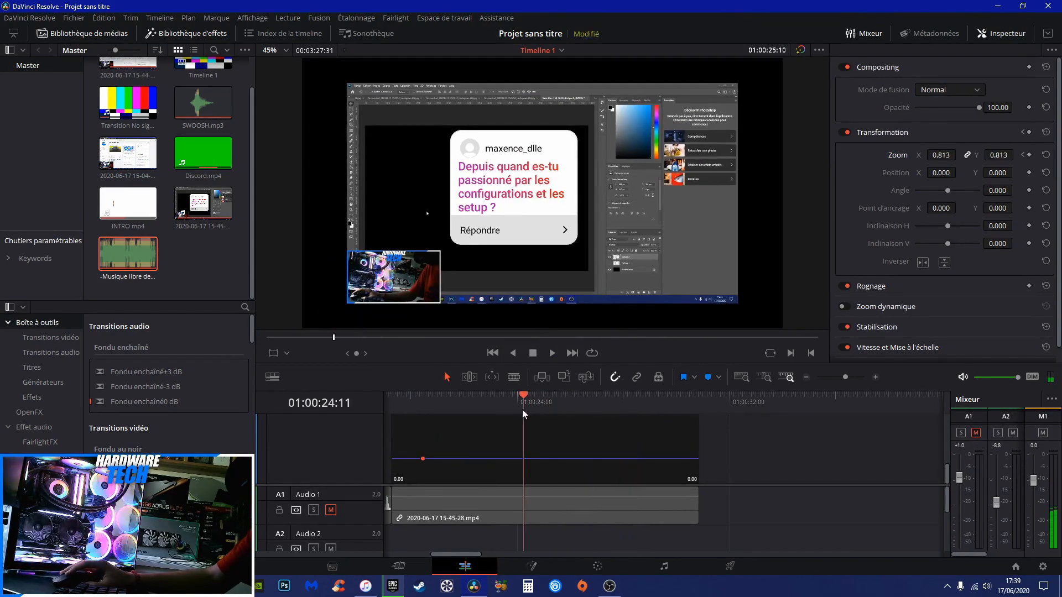
{"action": "left_click_drag", "start_coordinate": [497, 459], "coordinate": [493, 442]}
{"action": "left_click_drag", "start_coordinate": [495, 399], "coordinate": [399, 406]}
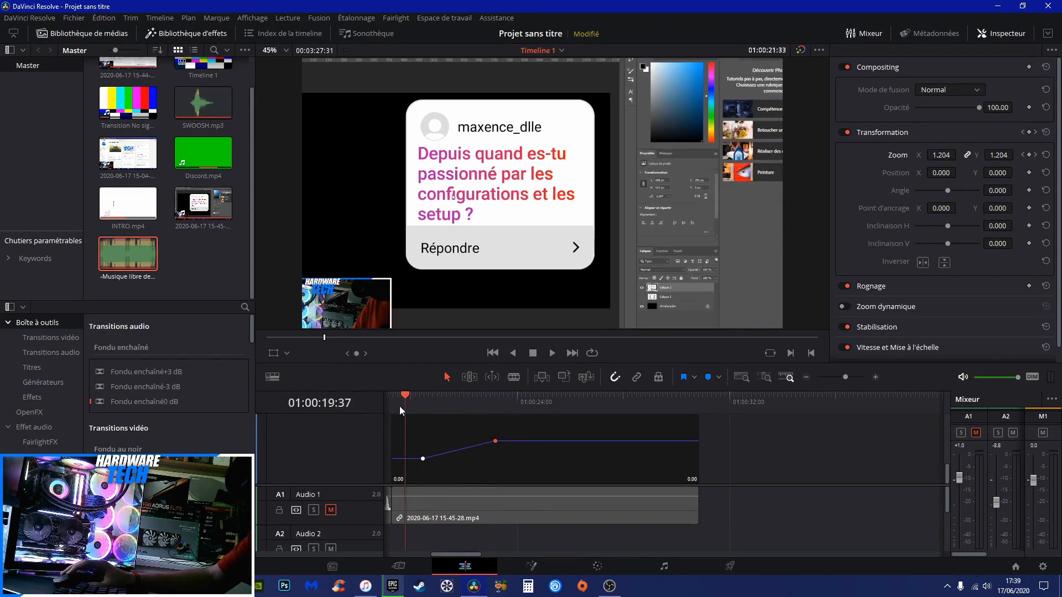
{"action": "key", "text": "space"}
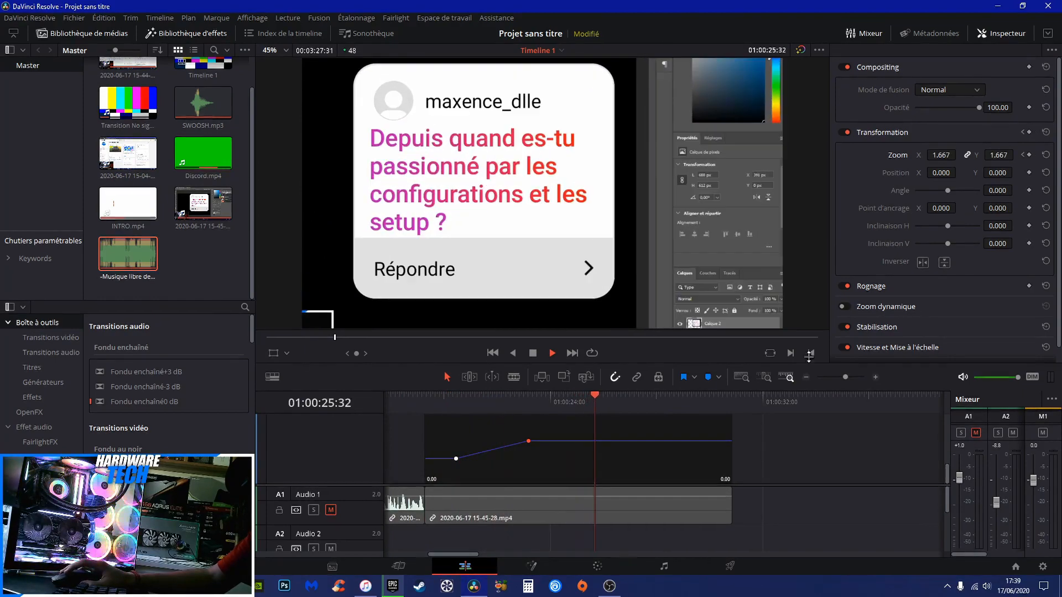
Add a third zoom keyframe of about 0.95 right after the peak and move the first keyframe close before the peak.
{"action": "mouse_move", "coordinate": [604, 441]}
{"action": "left_mouse_down"}
{"action": "mouse_move", "coordinate": [603, 464]}
{"action": "mouse_move", "coordinate": [606, 455]}
{"action": "left_mouse_up"}
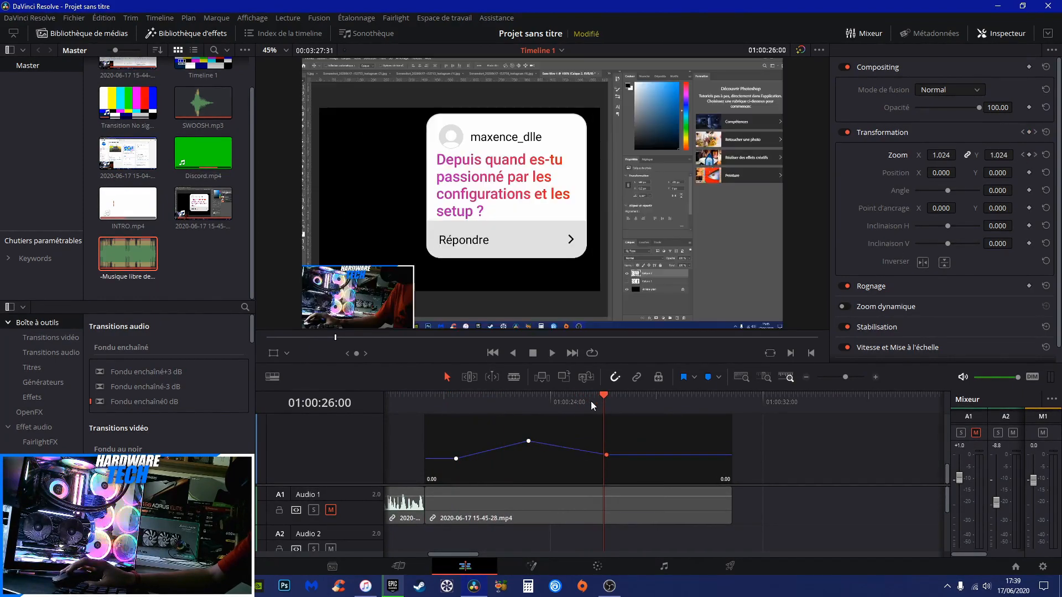
{"action": "left_click_drag", "start_coordinate": [599, 397], "coordinate": [557, 404]}
{"action": "left_click_drag", "start_coordinate": [606, 455], "coordinate": [536, 456]}
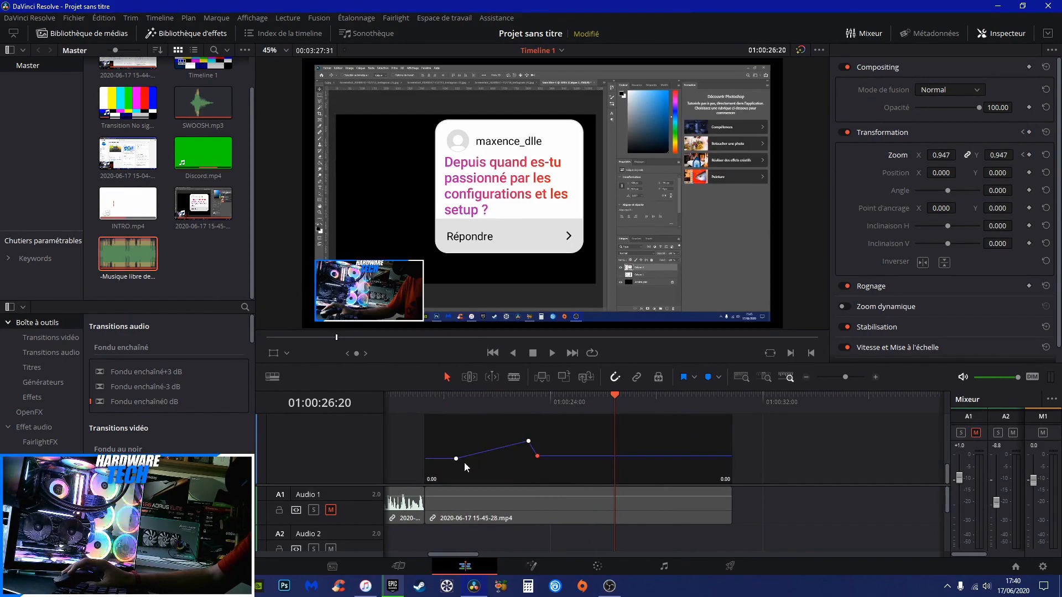
{"action": "left_click_drag", "start_coordinate": [456, 459], "coordinate": [517, 457]}
Raise the last zoom keyframe to about 1.40, play the zoom, and tighten the outer keyframes around the peak with a final zoom of about 1.21.
{"action": "left_click_drag", "start_coordinate": [517, 403], "coordinate": [562, 414]}
{"action": "left_click_drag", "start_coordinate": [537, 455], "coordinate": [541, 441]}
{"action": "left_click_drag", "start_coordinate": [564, 409], "coordinate": [513, 415]}
{"action": "key", "text": "space"}
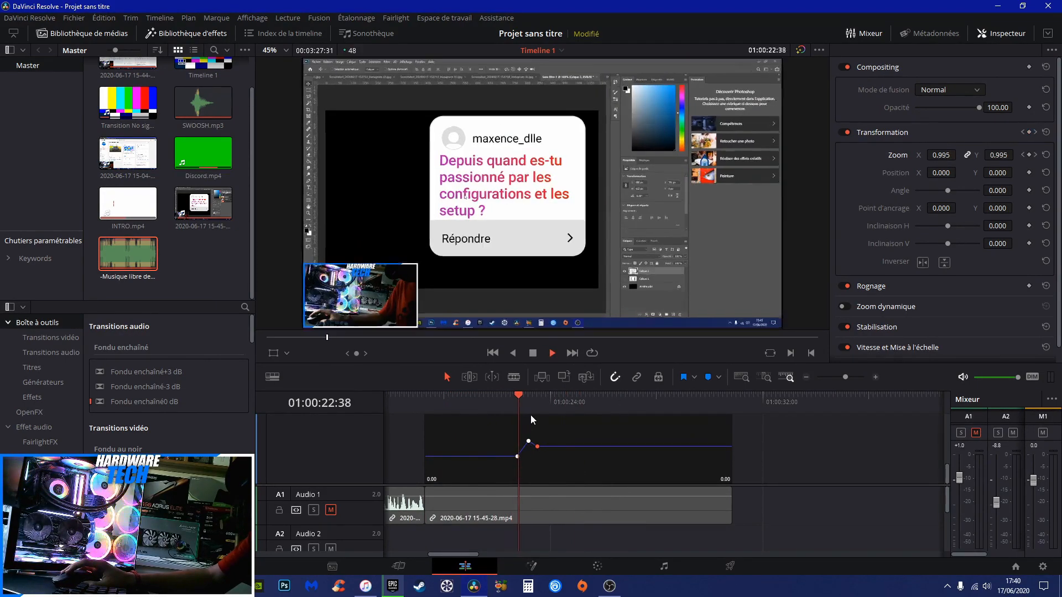
{"action": "key", "text": "space"}
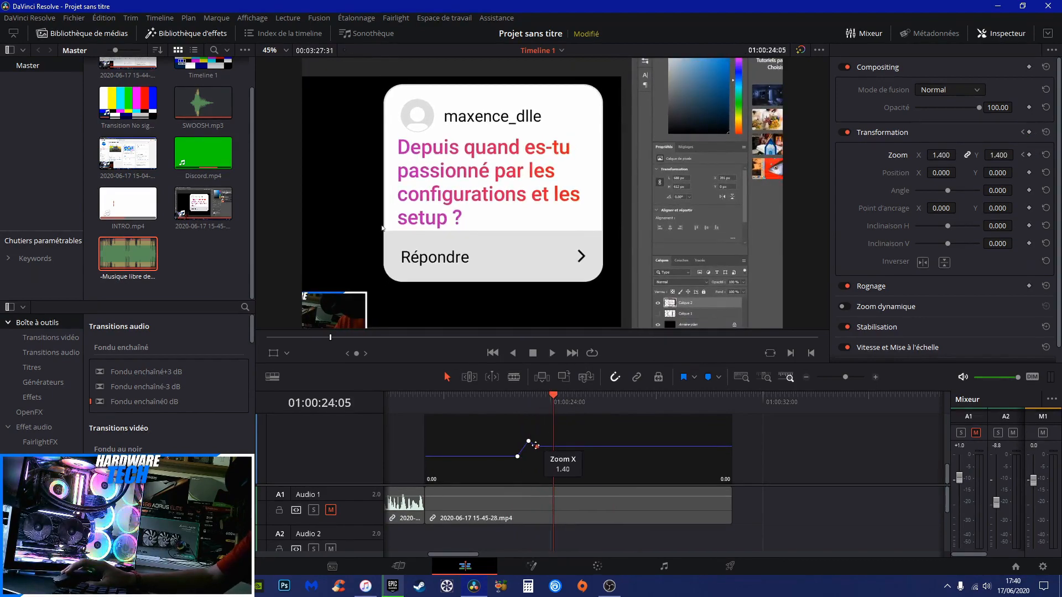
{"action": "left_click_drag", "start_coordinate": [535, 446], "coordinate": [524, 457]}
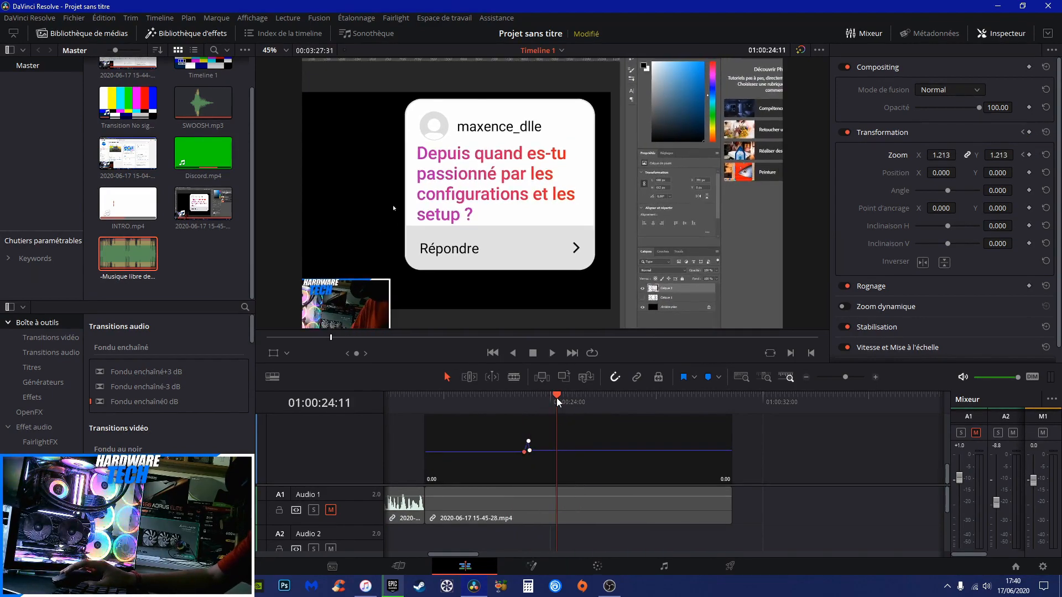
Rotate the last clip to an angle of 24 and add zoom and angle keyframes at 01:00:26:10.
{"action": "left_click_drag", "start_coordinate": [558, 402], "coordinate": [512, 403]}
{"action": "key", "text": "space"}
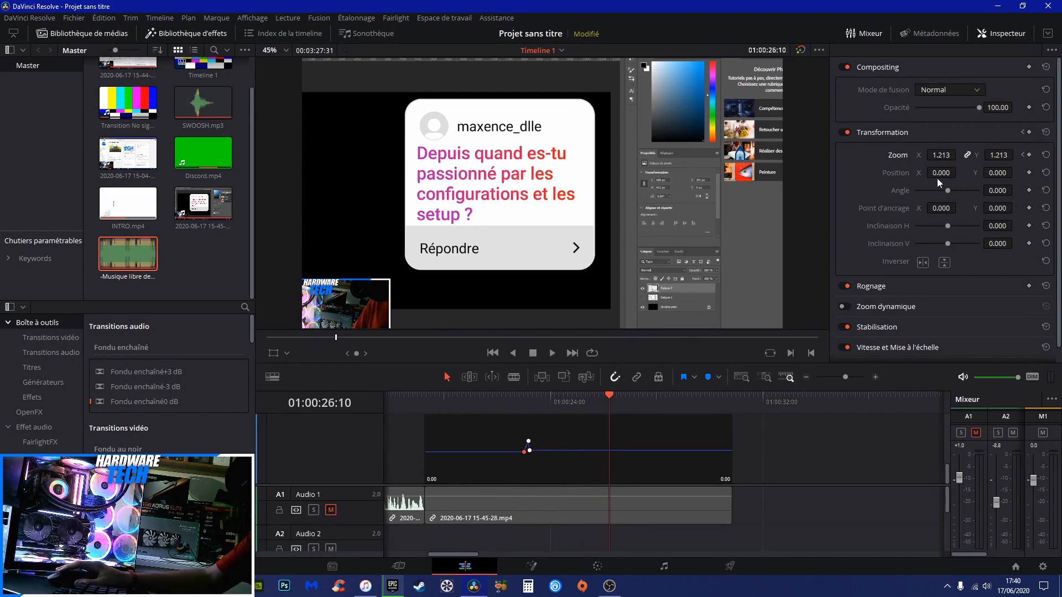
{"action": "left_click_drag", "start_coordinate": [948, 190], "coordinate": [954, 191]}
{"action": "left_click_drag", "start_coordinate": [615, 424], "coordinate": [617, 430]}
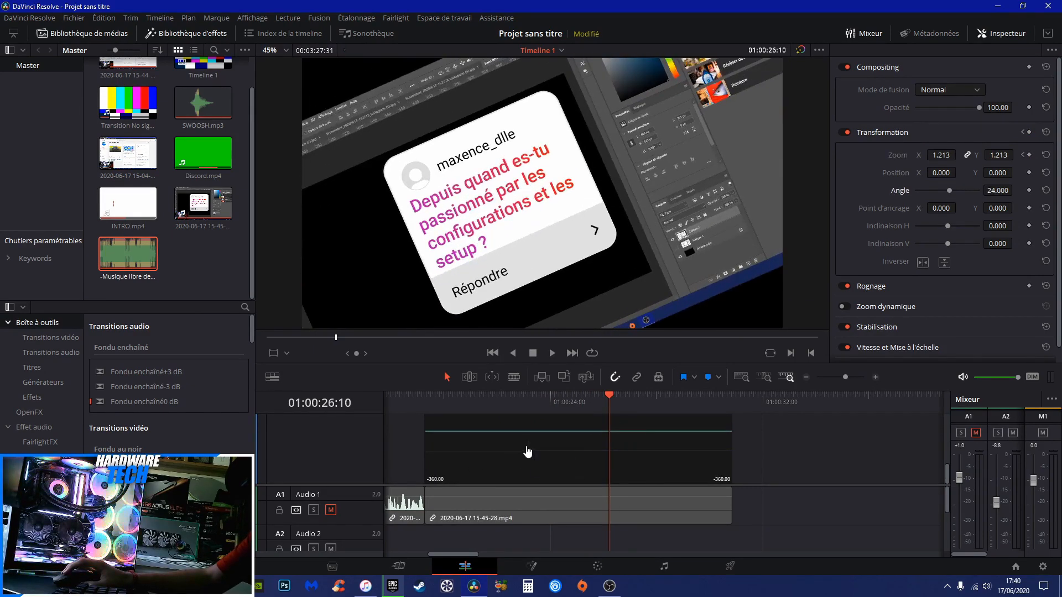
{"action": "left_click", "coordinate": [1030, 155]}
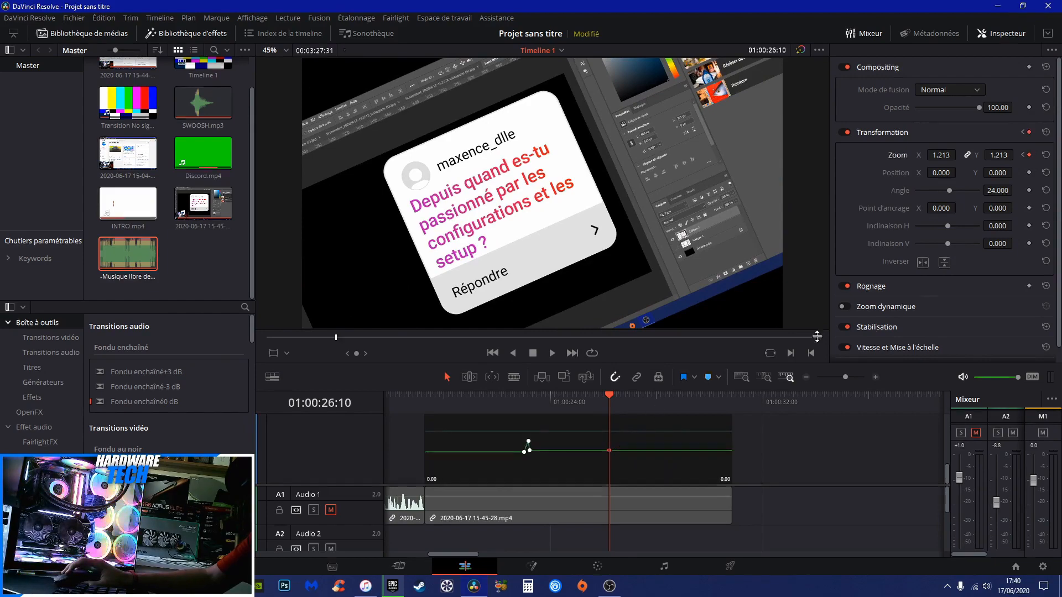
{"action": "left_click", "coordinate": [1029, 191]}
Add an angle keyframe of about -336 roughly 1.5 seconds after the first one and play the rotation.
{"action": "key", "text": "space"}
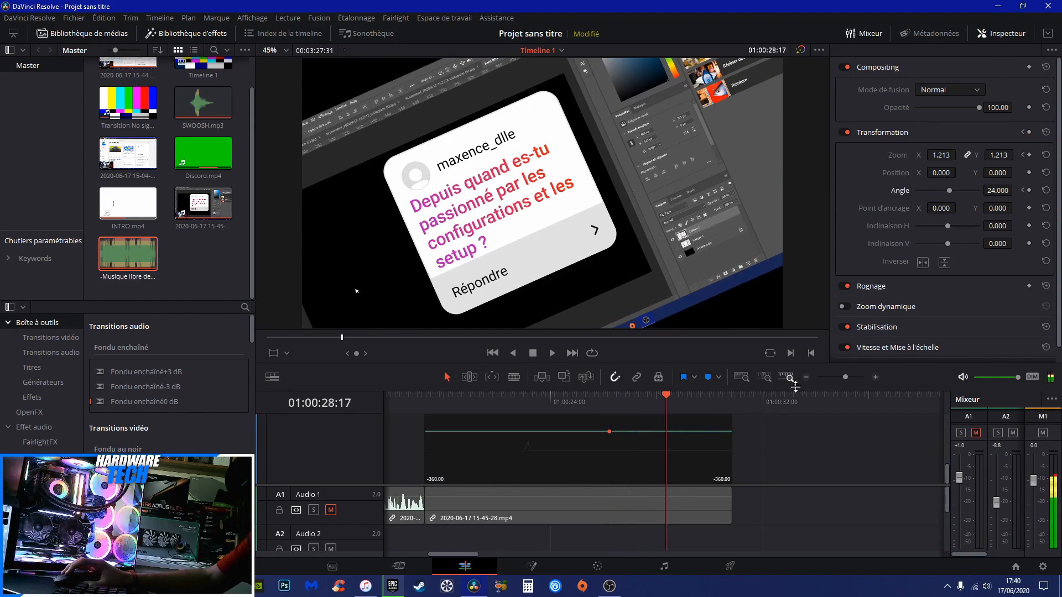
{"action": "left_click_drag", "start_coordinate": [662, 431], "coordinate": [649, 473]}
{"action": "key", "text": "space"}
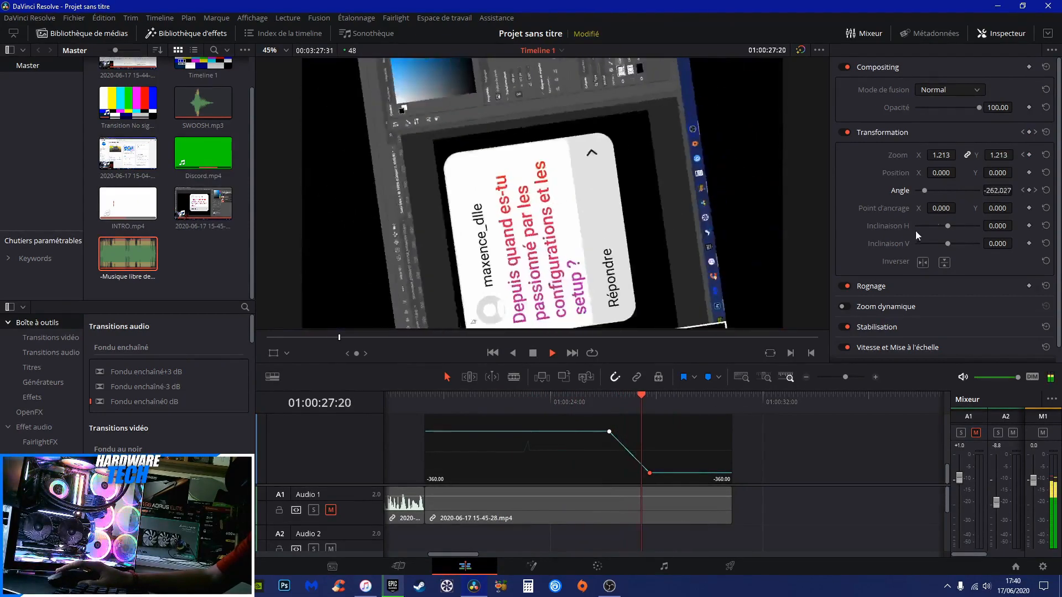
{"action": "key", "text": "space"}
Try to animate the last clip's horizontal position with a keyframe of about -307 in its first quarter and a second, lower keyframe.
{"action": "left_click_drag", "start_coordinate": [651, 437], "coordinate": [490, 436]}
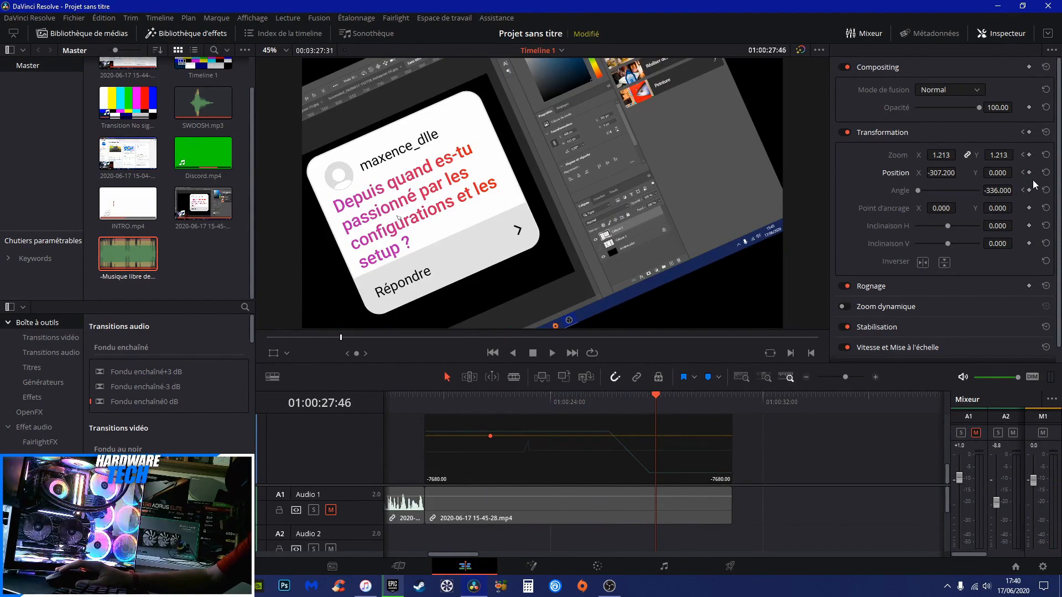
{"action": "left_click_drag", "start_coordinate": [656, 436], "coordinate": [553, 464]}
{"action": "left_click", "coordinate": [455, 396]}
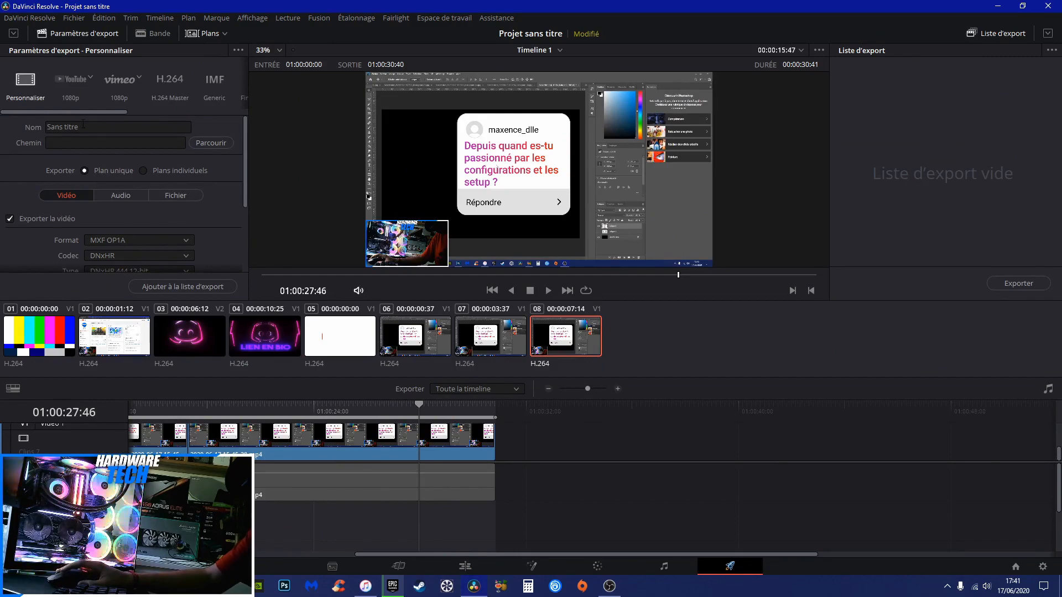
Choose the YouTube 1080p export preset on the Deliver page and check the available video codecs, keeping H.264.
{"action": "left_click", "coordinate": [71, 80]}
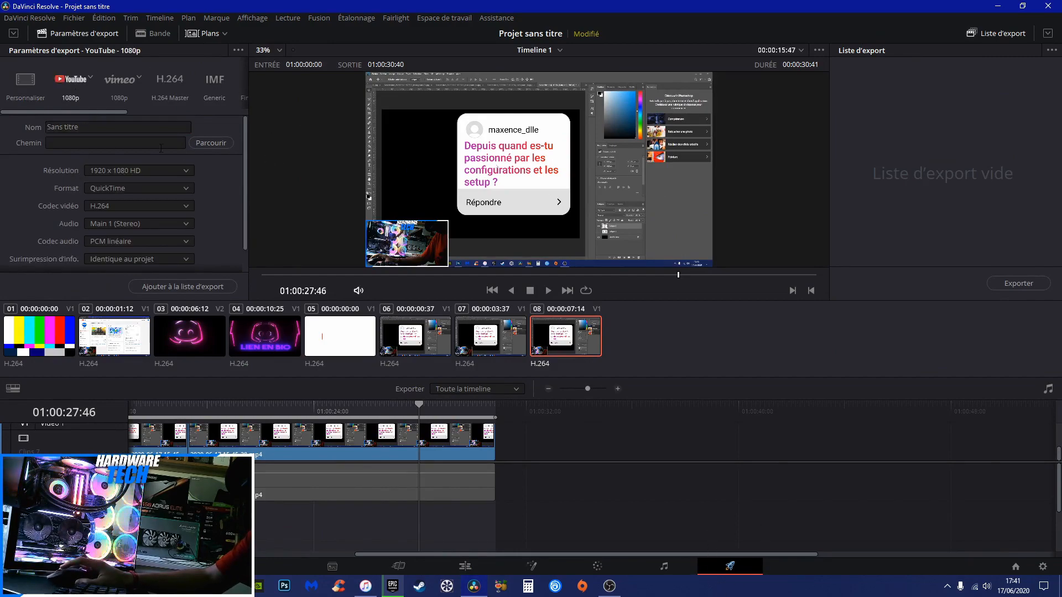
{"action": "left_click", "coordinate": [25, 83]}
{"action": "left_click", "coordinate": [65, 85]}
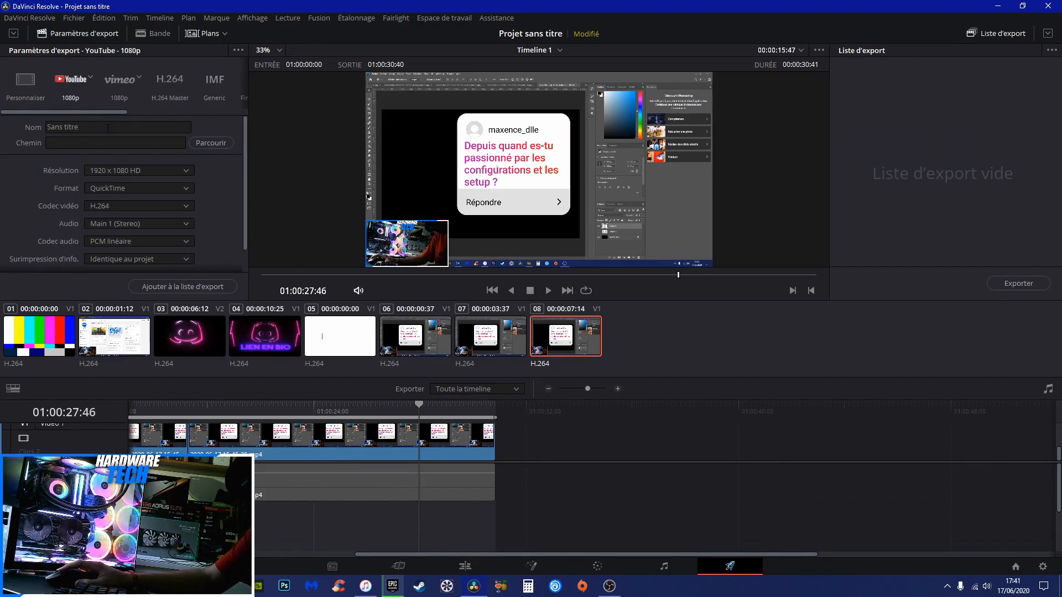
{"action": "scroll", "coordinate": [137, 204], "scroll_direction": "down", "scroll_amount": 1}
{"action": "scroll", "coordinate": [137, 205], "scroll_direction": "up", "scroll_amount": 1}
{"action": "left_click", "coordinate": [110, 204]}
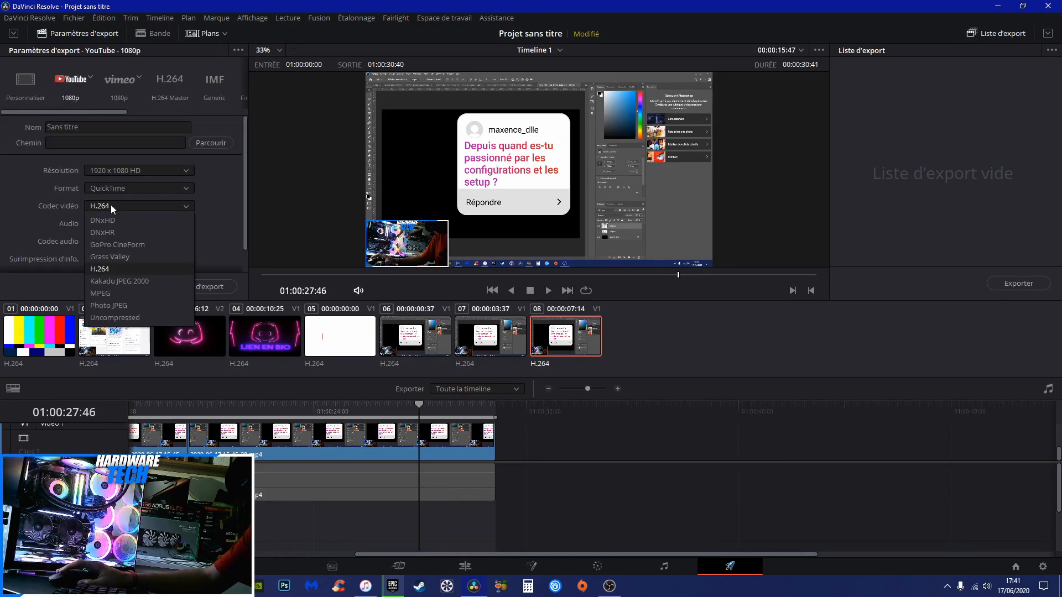
{"action": "left_click", "coordinate": [110, 205]}
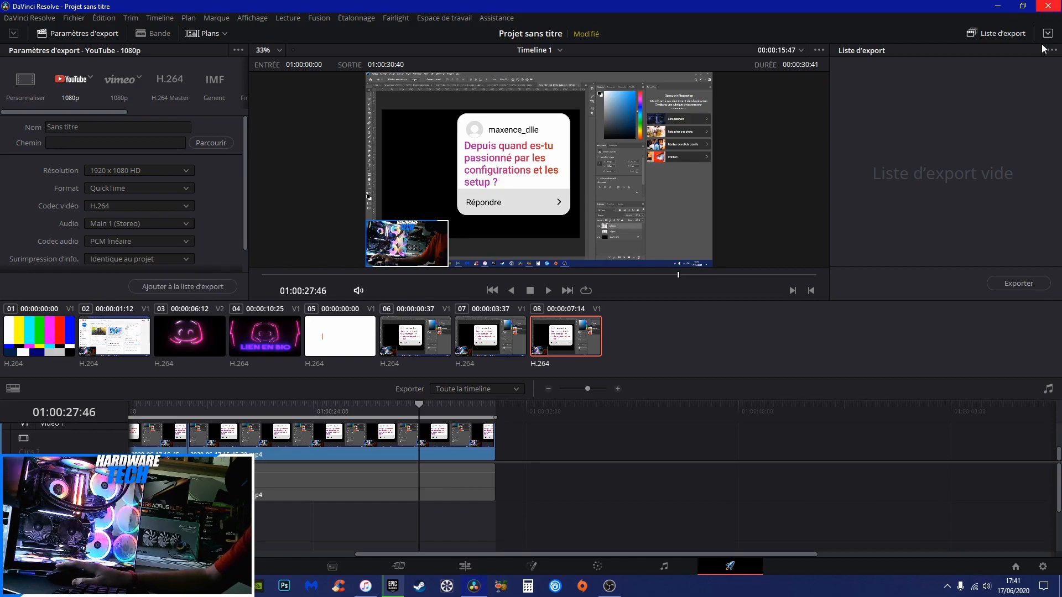
Start adding the timeline to the export list with Bureau as the destination, and dismiss the save dialog without saving.
{"action": "left_click", "coordinate": [161, 286]}
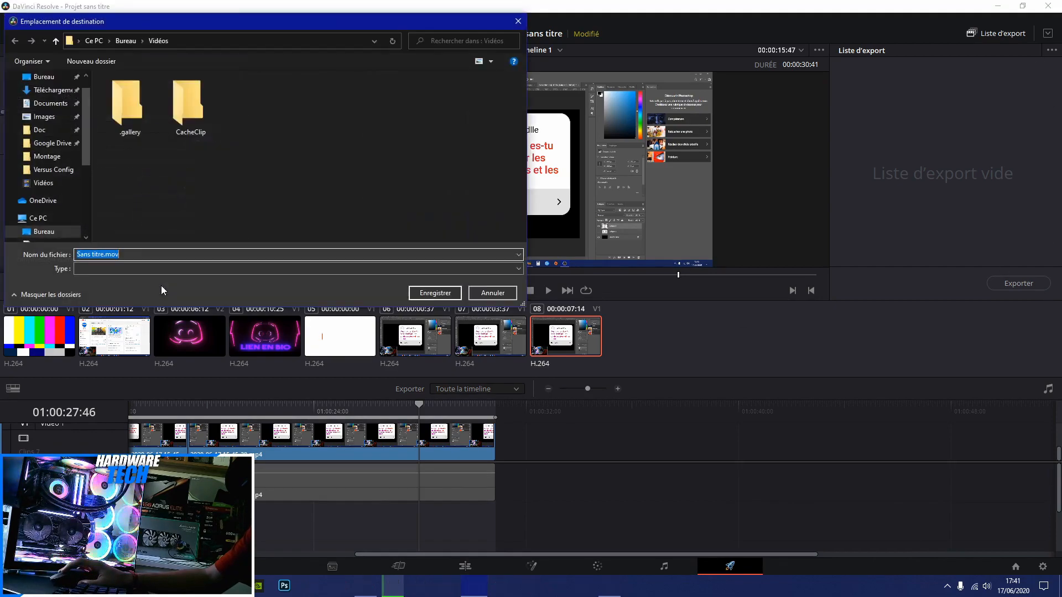
{"action": "left_click", "coordinate": [43, 77]}
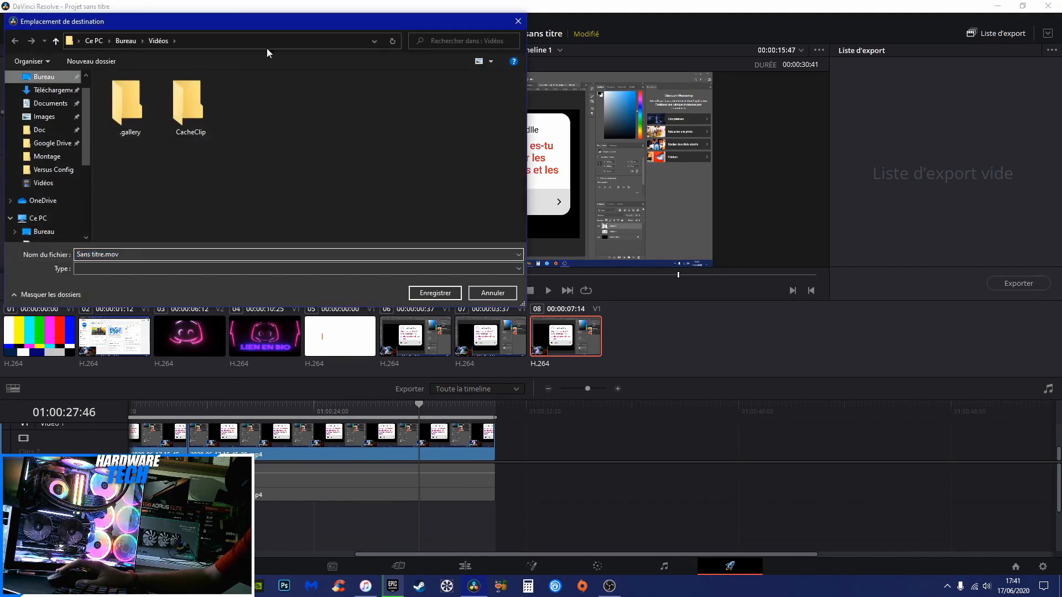
{"action": "left_click", "coordinate": [518, 21]}
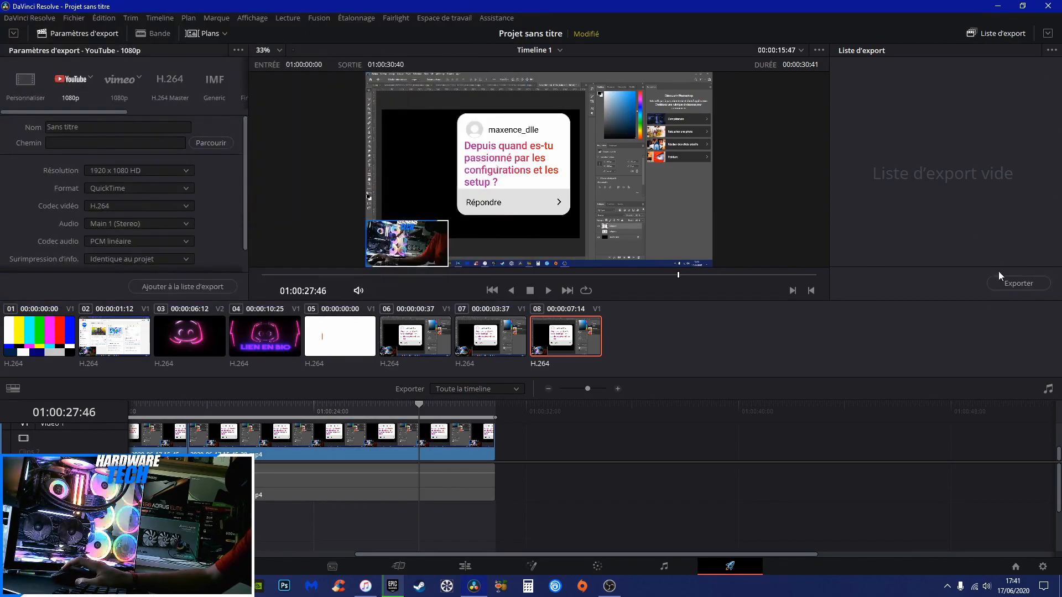